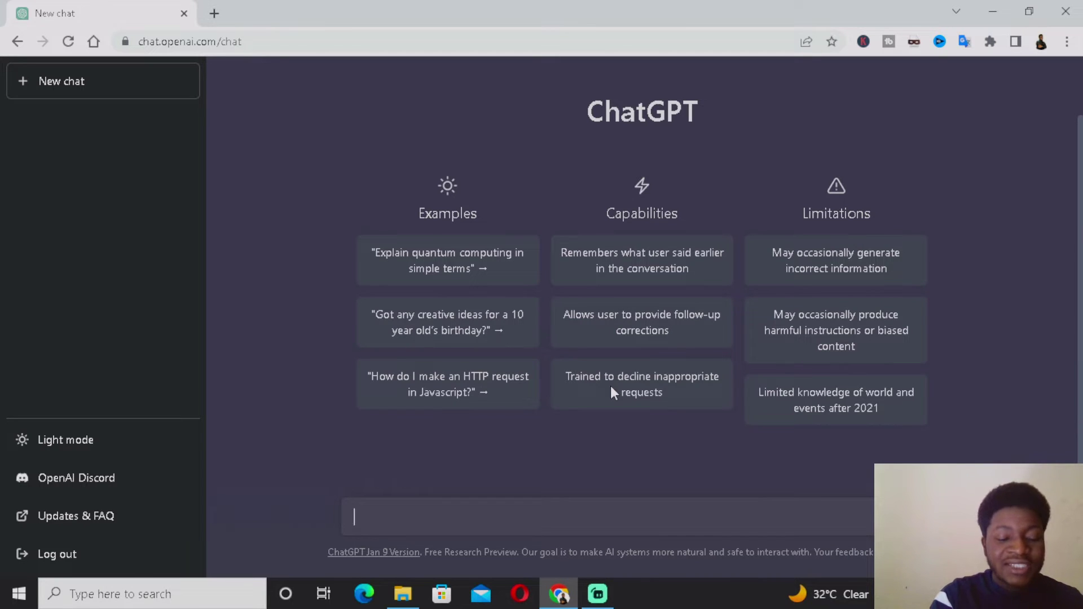
Ask ChatGPT: 'Write me an informal letter on an event i attended to my brother'.
type("W")
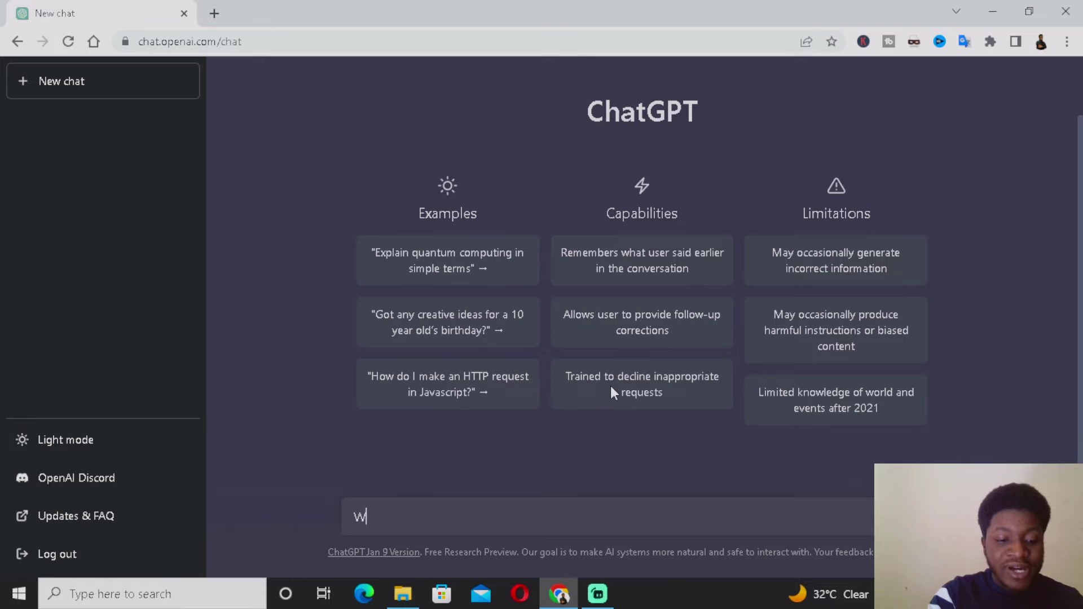
type("rite me ")
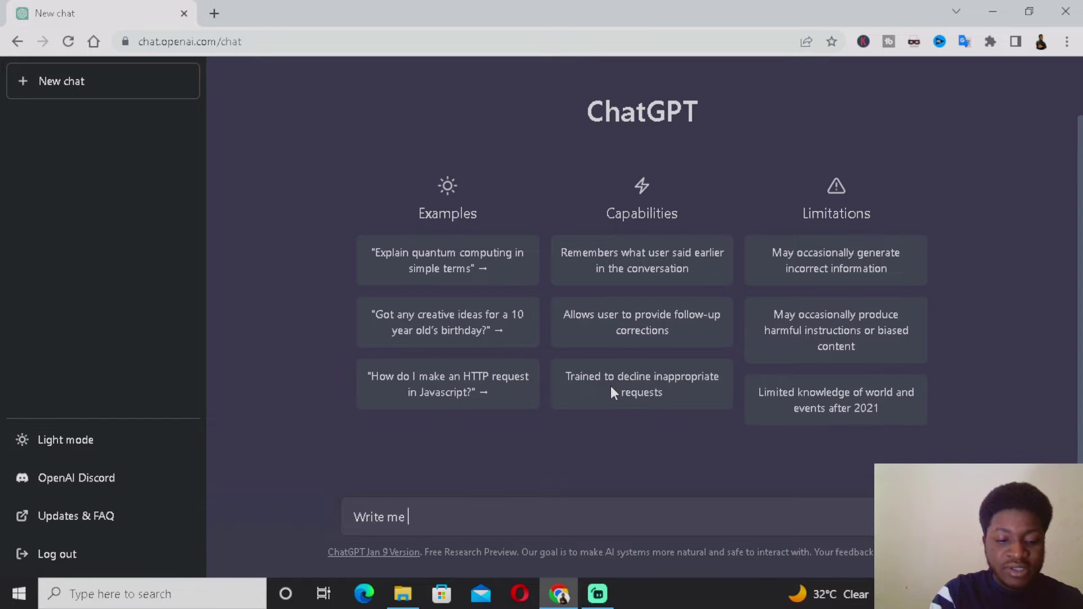
type("a letter")
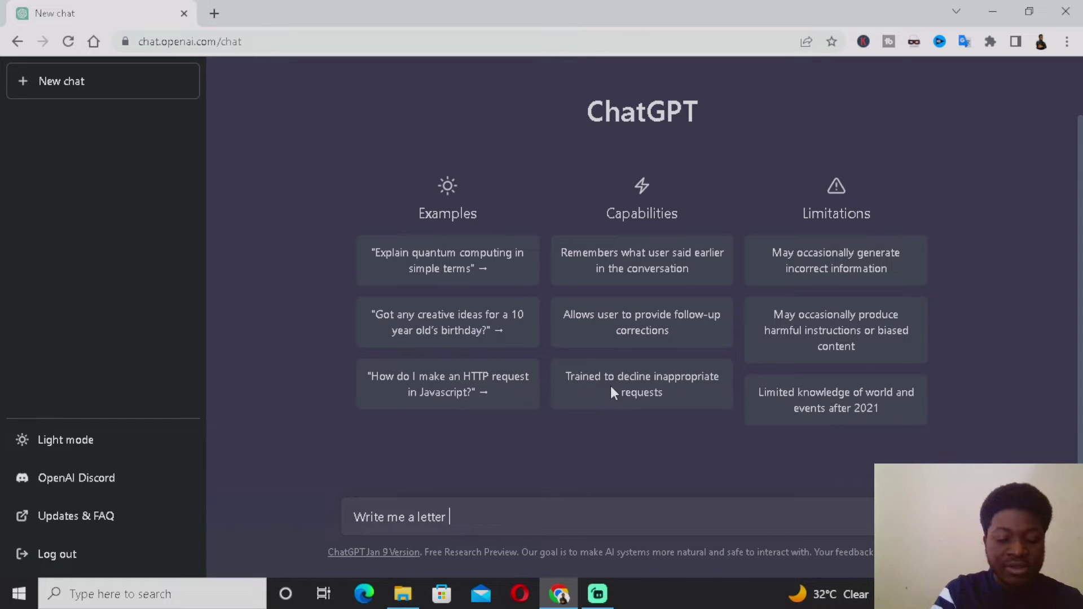
key("Left")
key("Left")
key("Left")
key("Left")
key("Left")
key("Left")
key("Left")
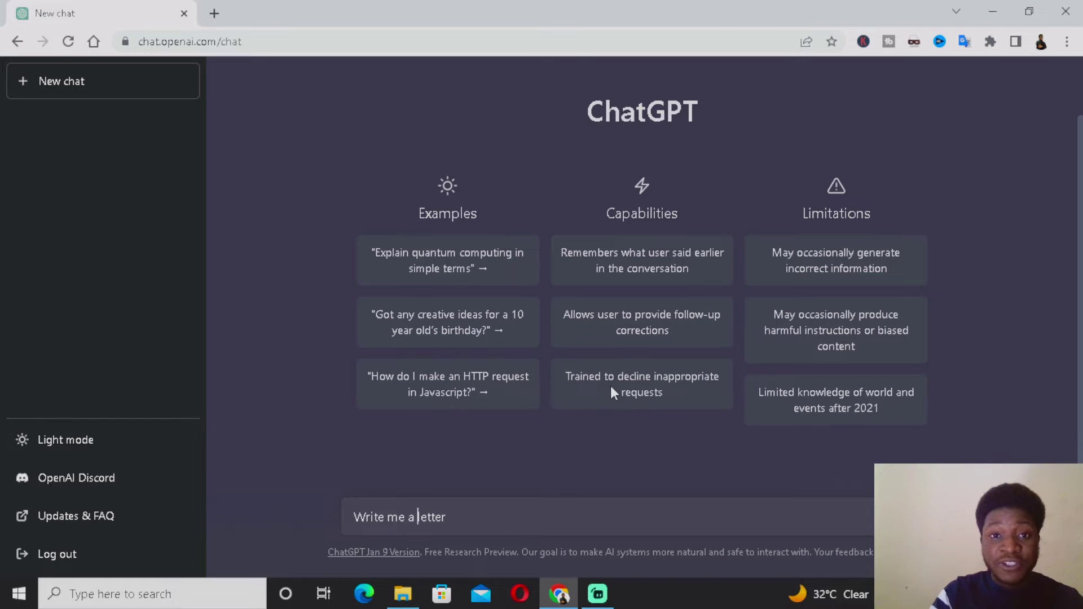
type("i")
key("BackSpace")
type("n ")
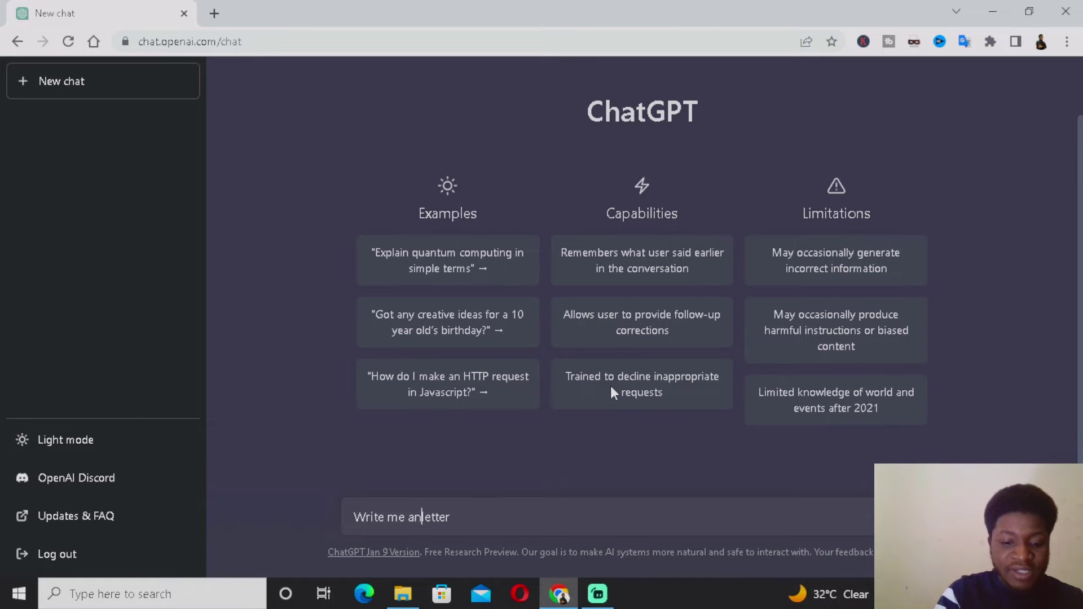
type("informal")
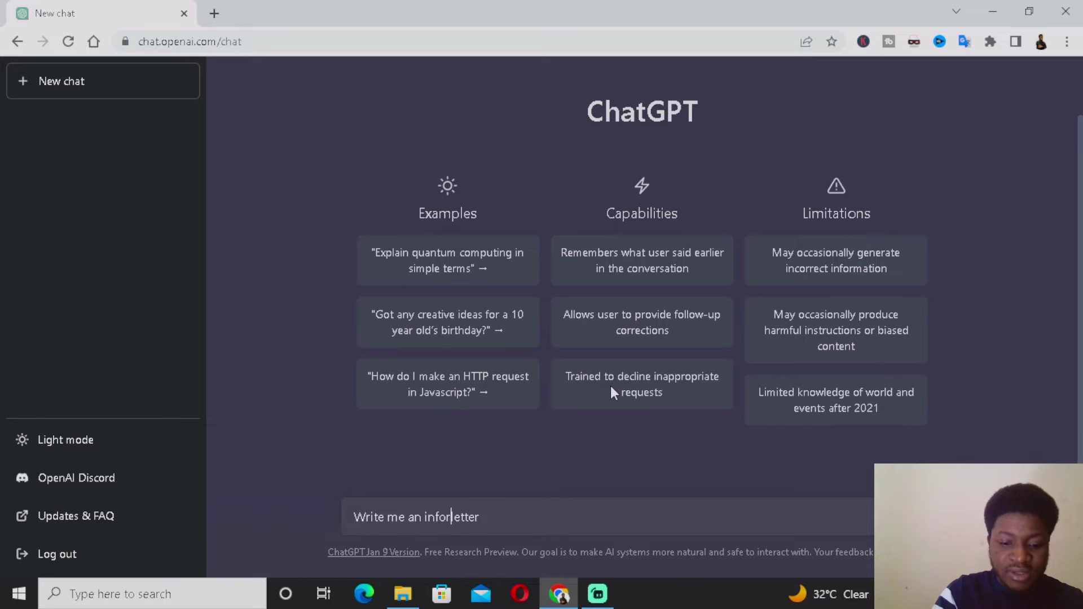
key("Right")
key("Right")
key("Right")
key("Right")
key("Right")
key("Right")
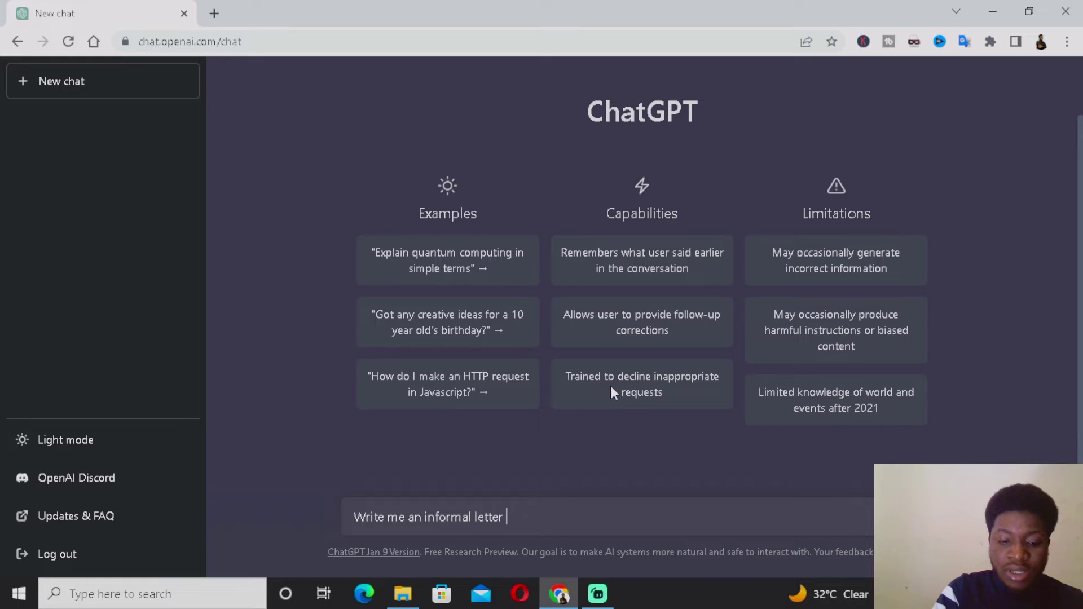
type("on an event i attended ")
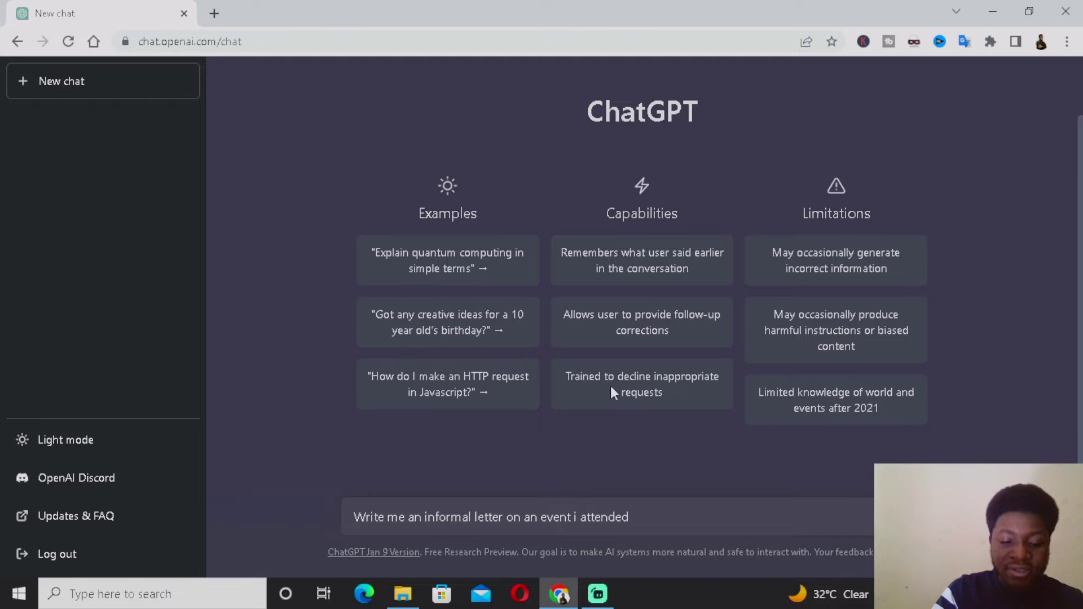
type("for")
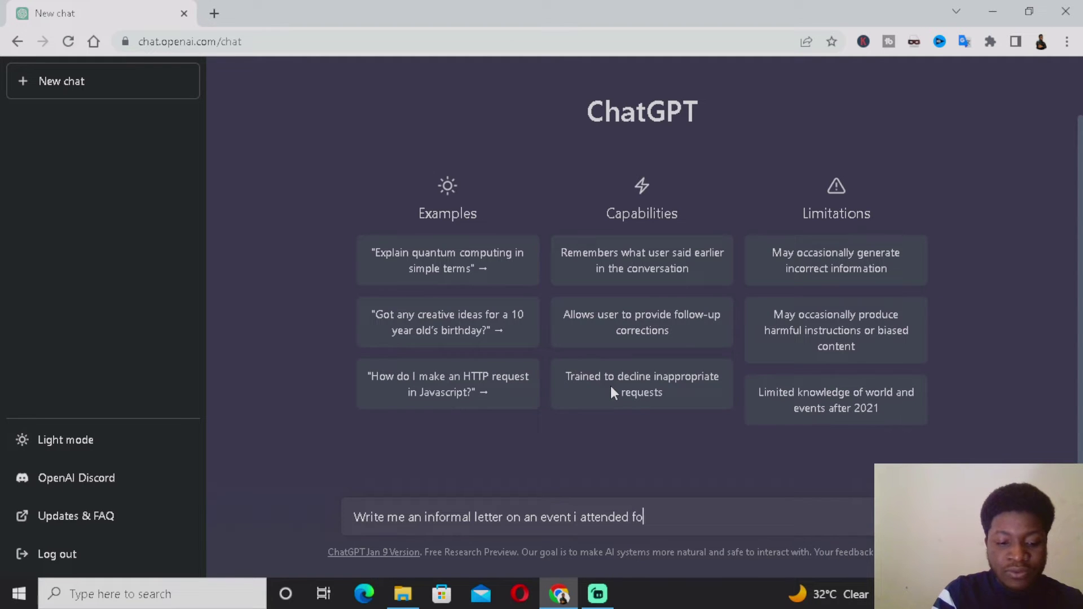
key("BackSpace")
key("BackSpace")
key("BackSpace")
key("BackSpace")
key("BackSpace")
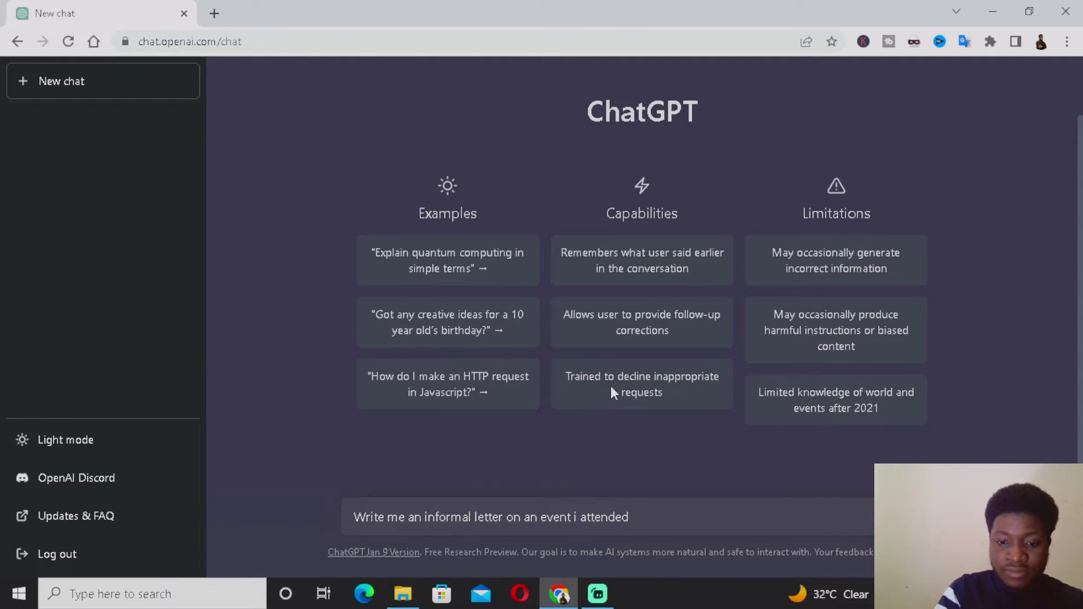
type("d to my")
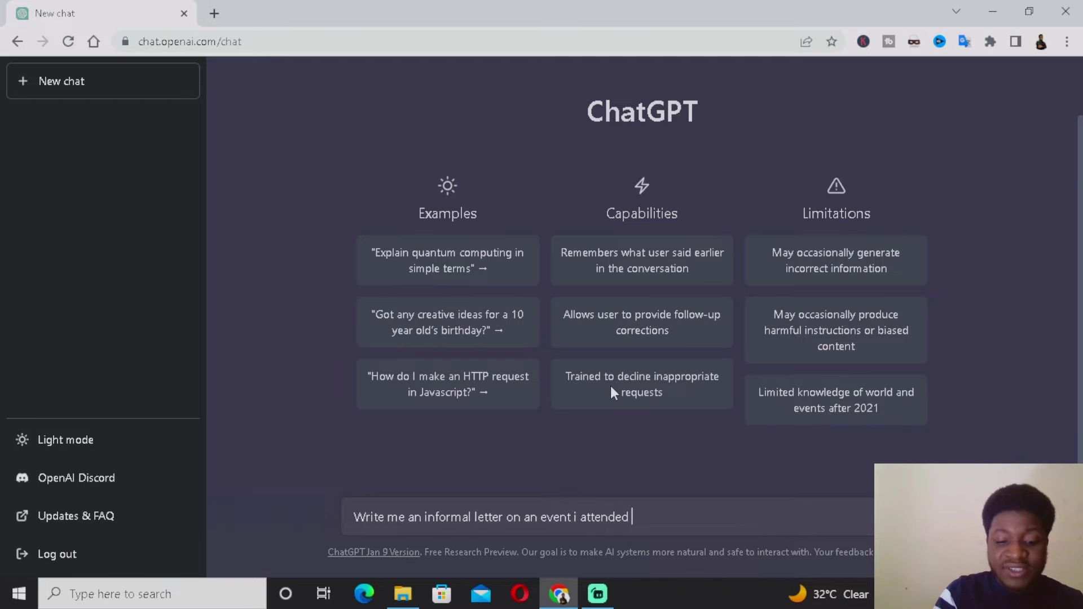
type(" br")
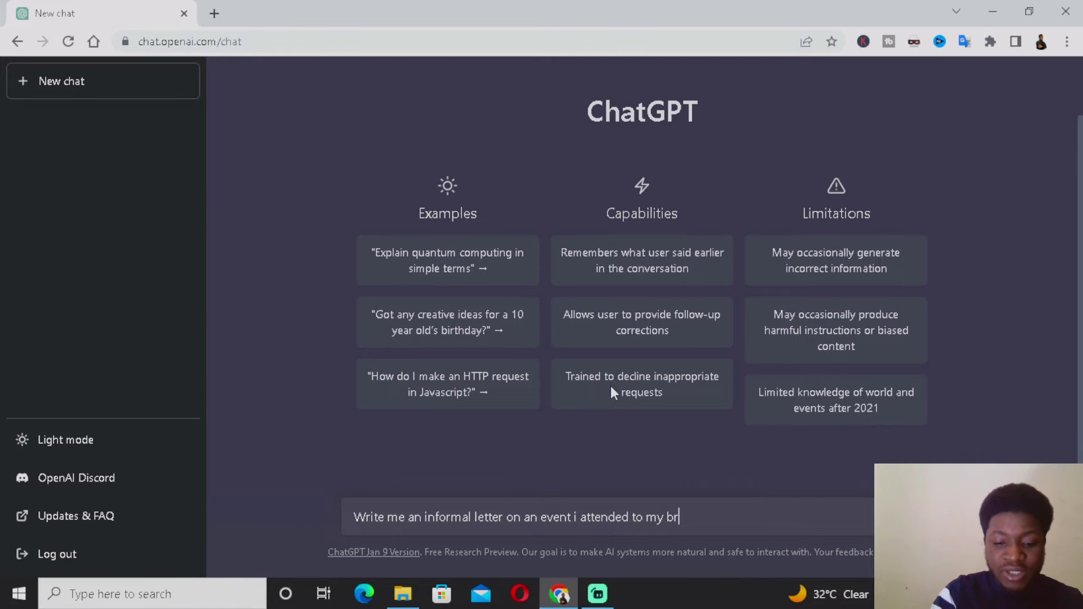
type("other")
key("Return")
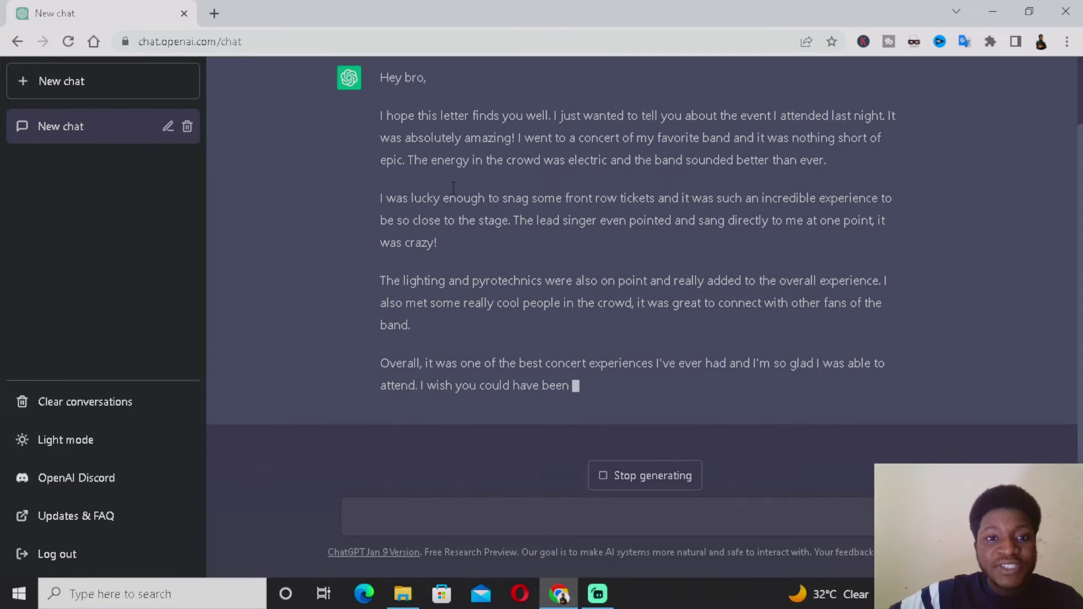
Scroll through the finished epic-concert letter to read it over.
scroll(434, 126, "up", 2)
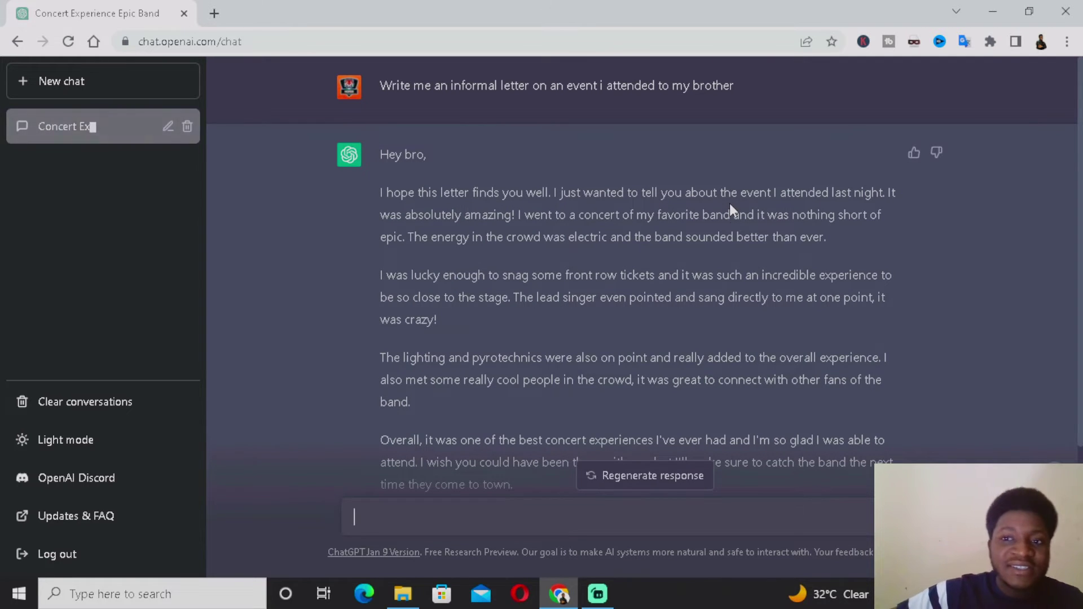
scroll(491, 248, "down", 2)
scroll(594, 276, "down", 2)
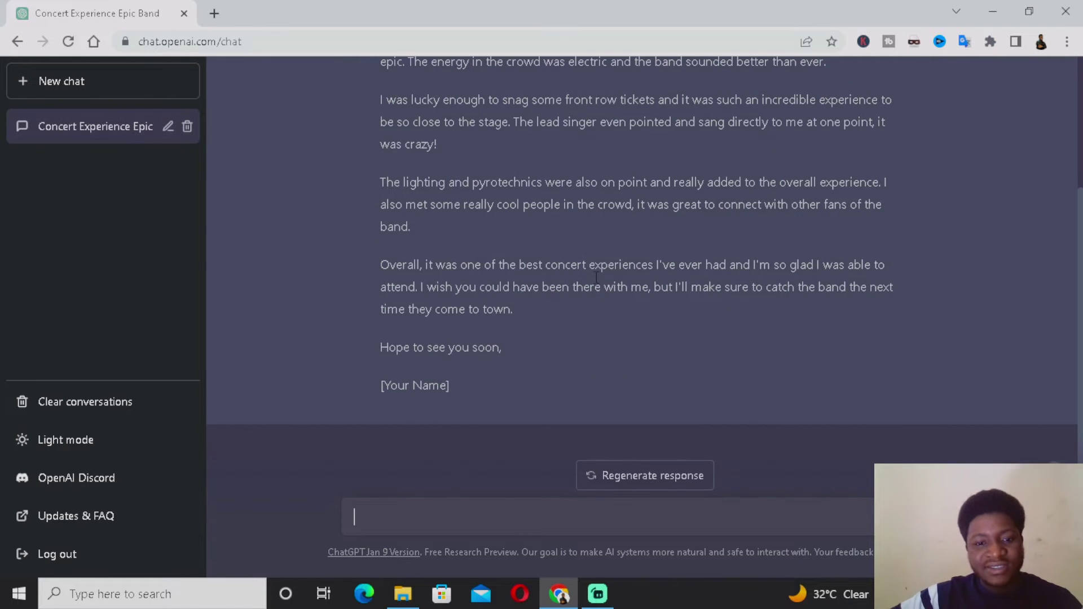
scroll(524, 309, "up", 3)
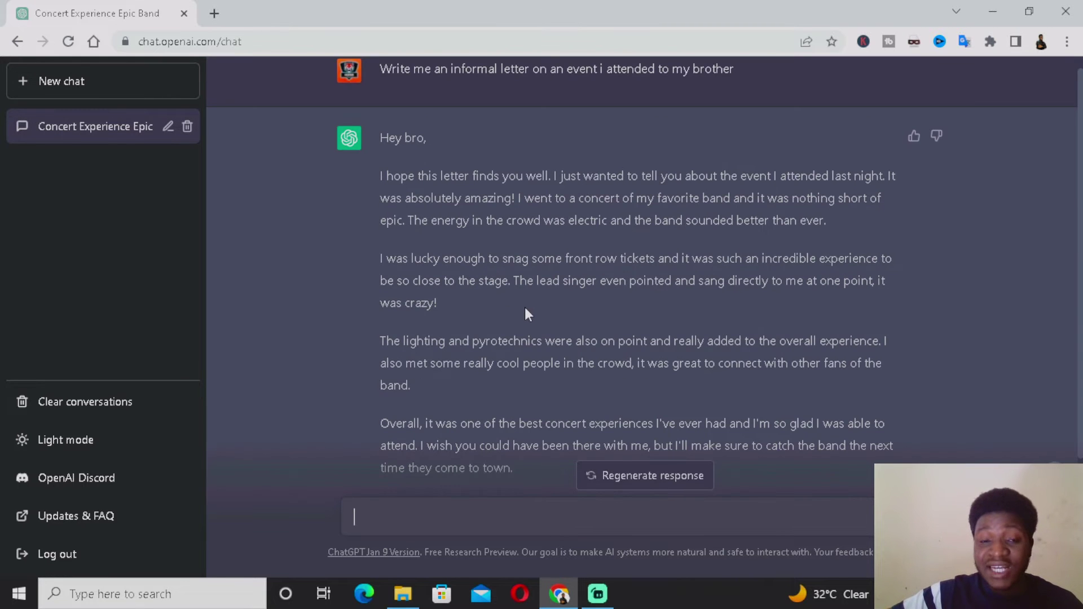
scroll(544, 339, "down", 3)
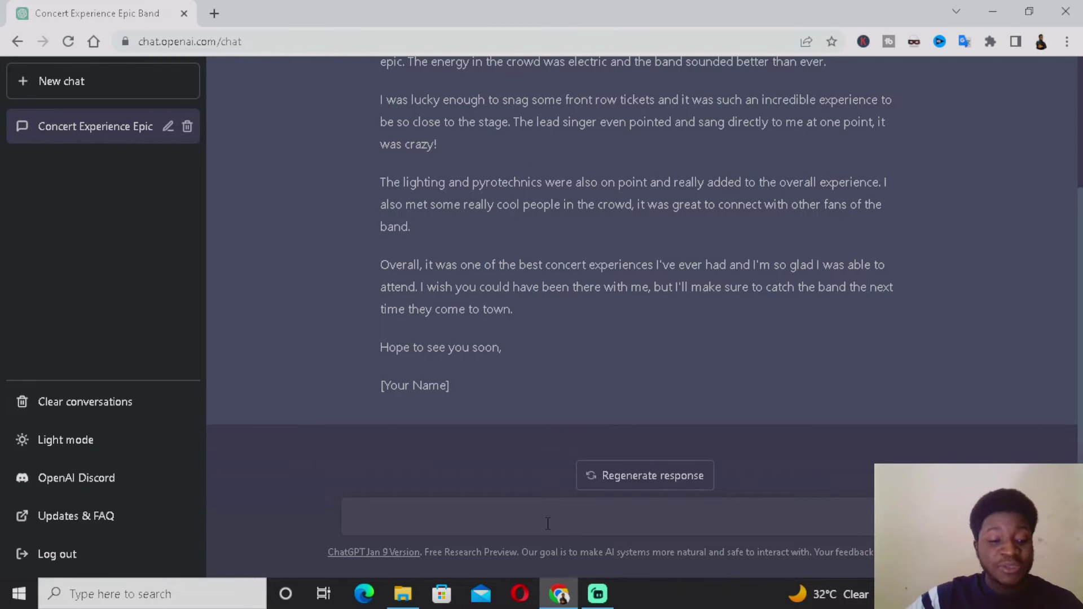
Send 'make it longer' to get an expanded version of the concert letter.
type("make ")
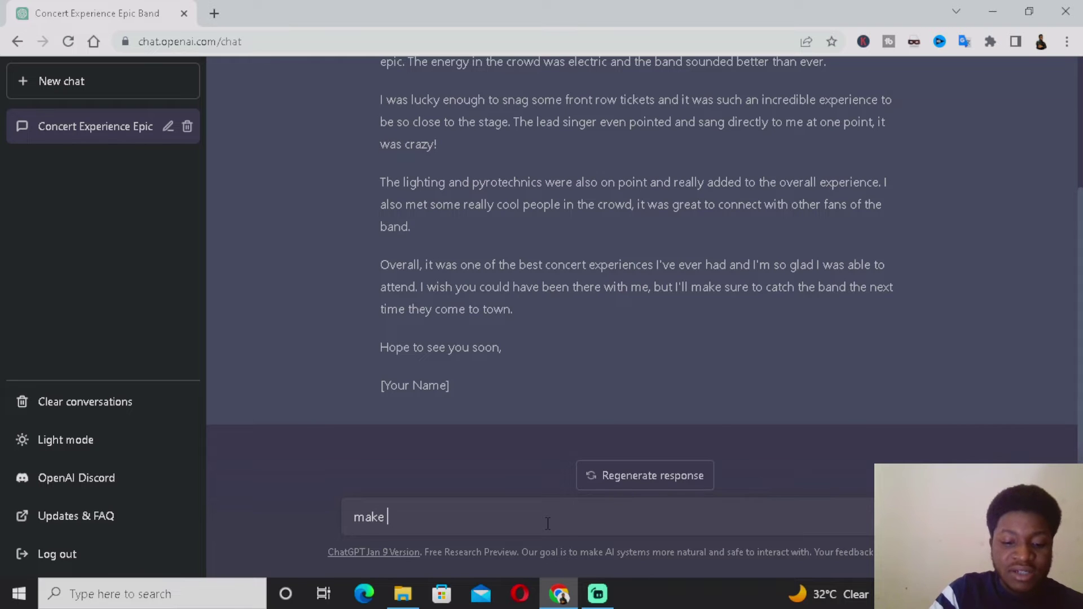
type("it longer")
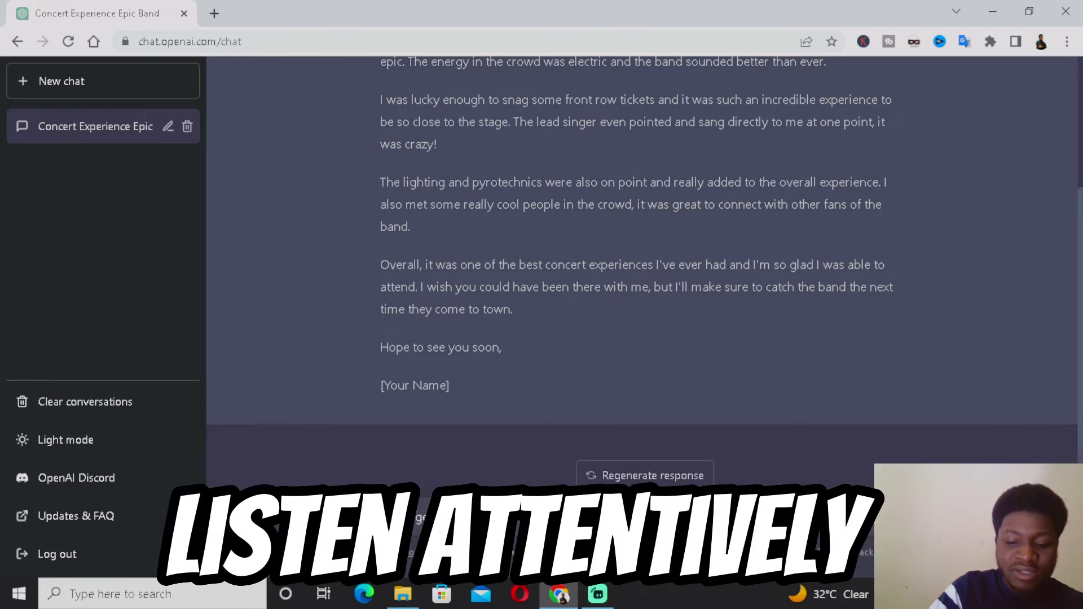
key("Return")
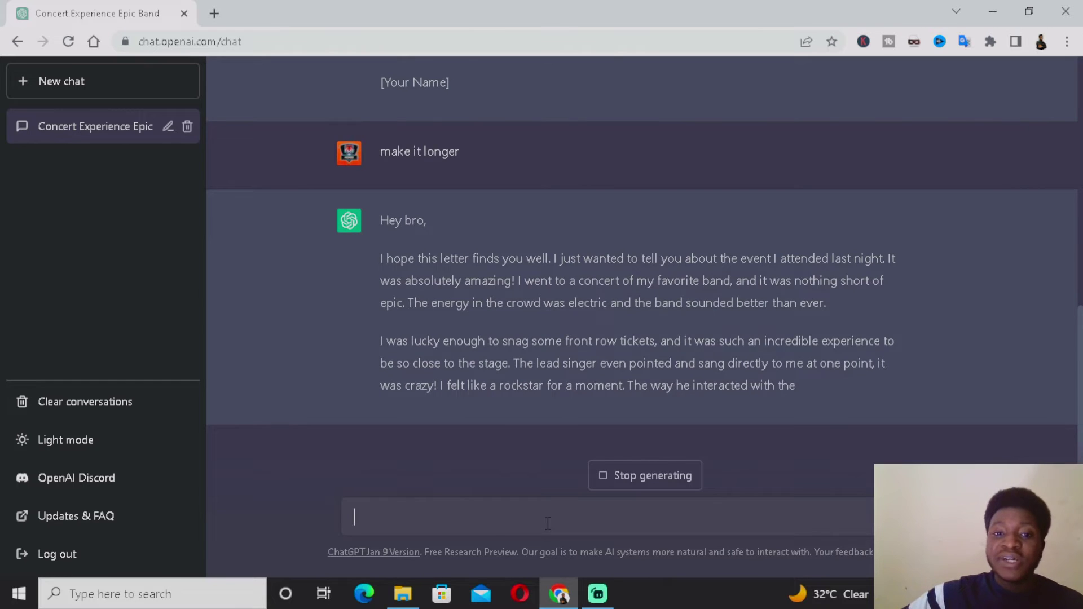
scroll(468, 289, "up", 5)
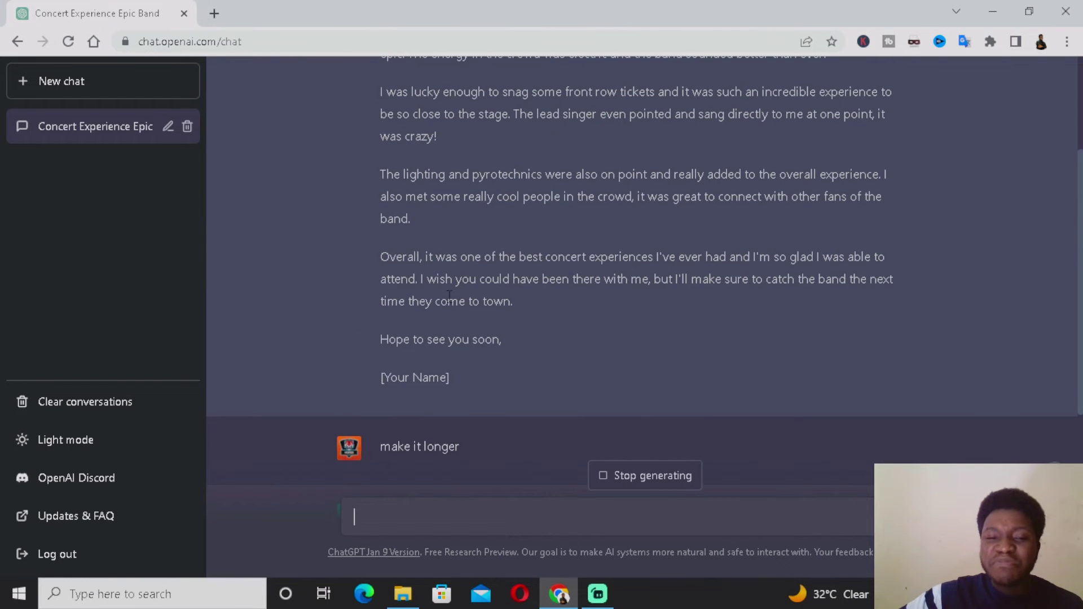
scroll(458, 304, "up", 3)
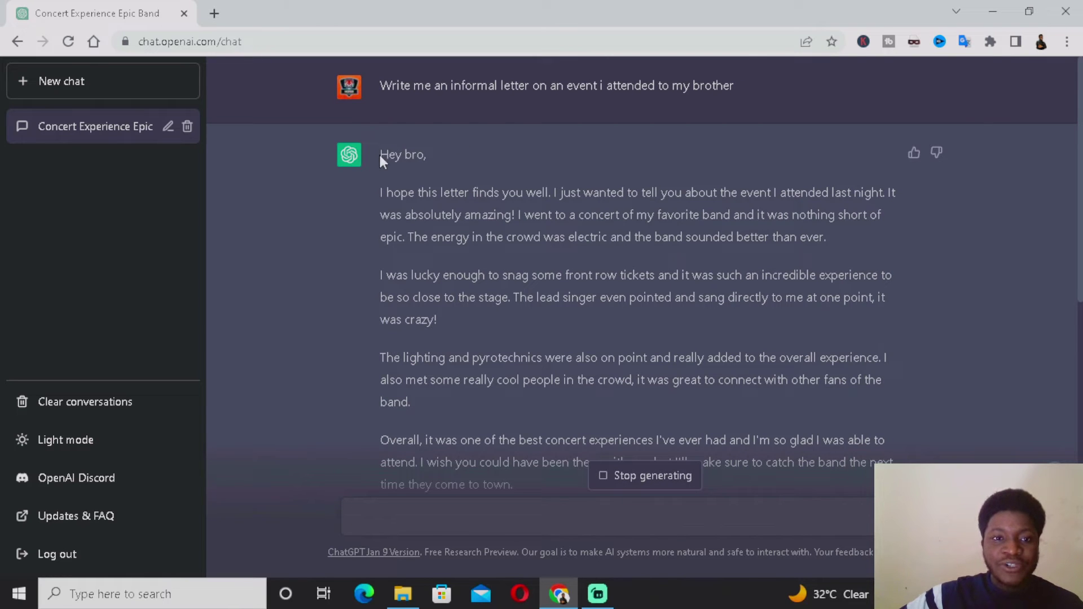
Copy the earlier, shorter concert letter's text and bring up Windows search.
left_click_drag(383, 153, 837, 137)
key("ctrl+c")
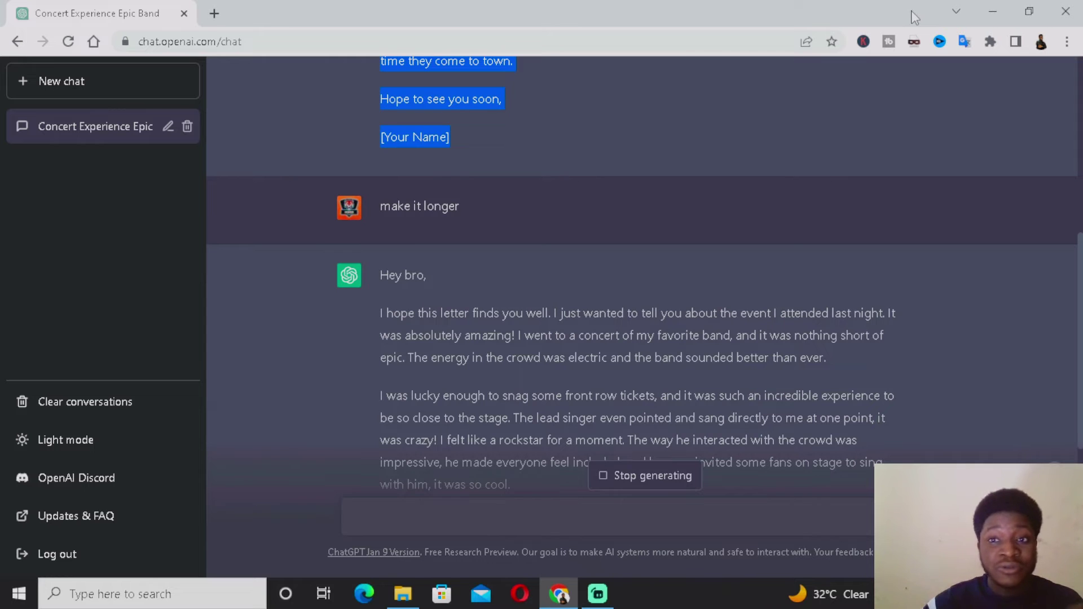
scroll(846, 218, "up", 5)
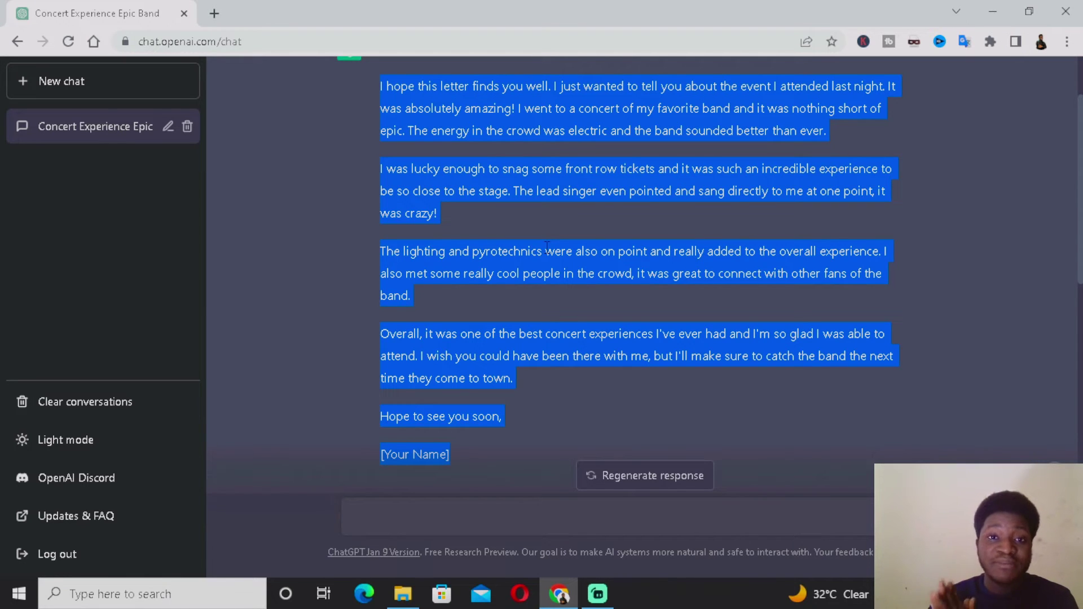
key("super+s")
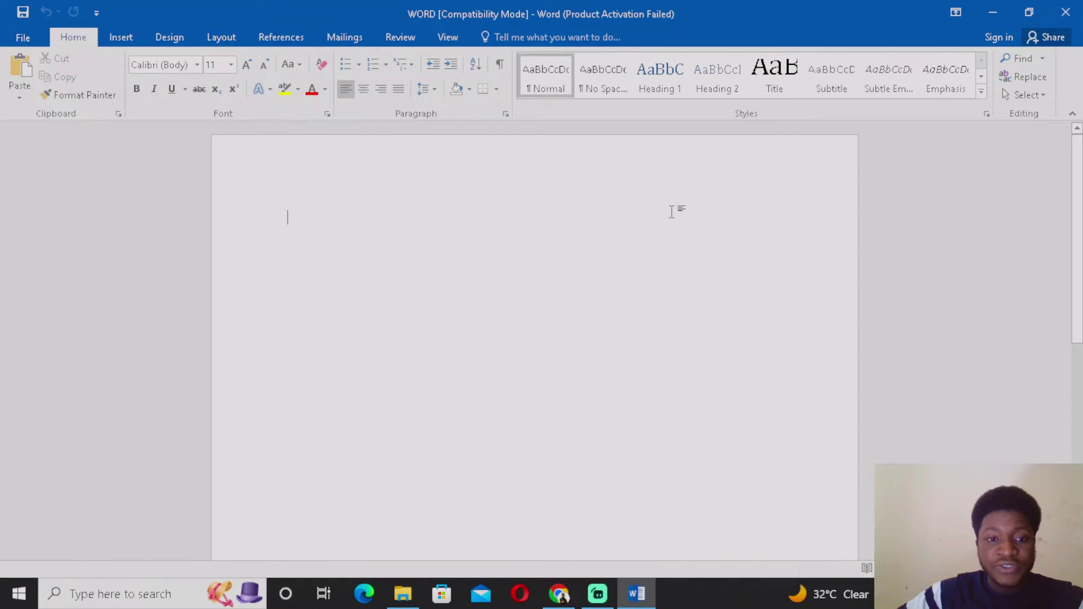
Paste the concert letter into Word and restyle all of it as No Spacing, 16-point.
key("ctrl+v")
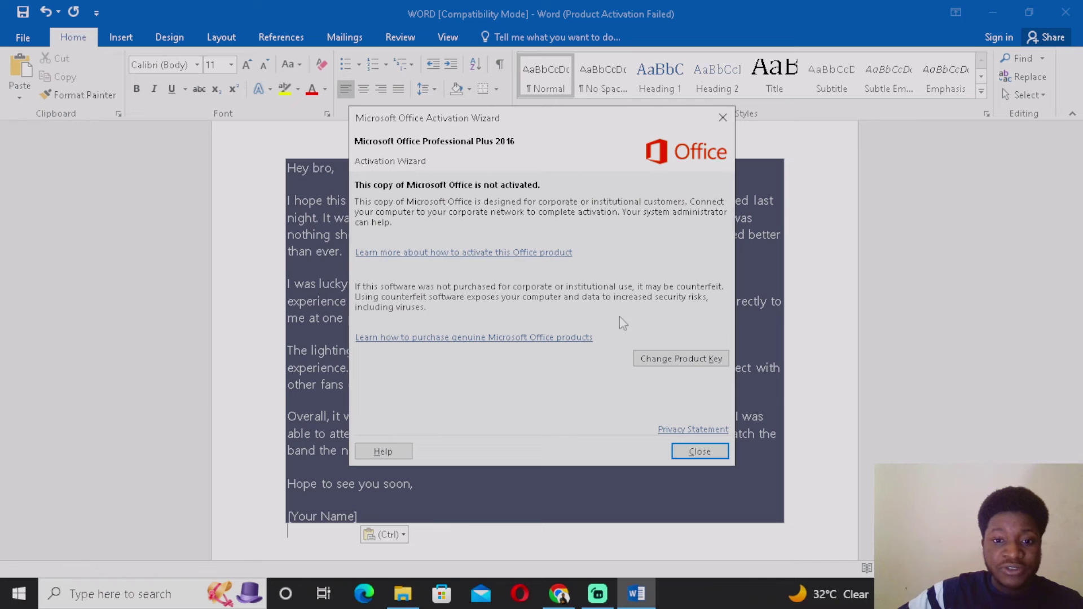
left_click(699, 451)
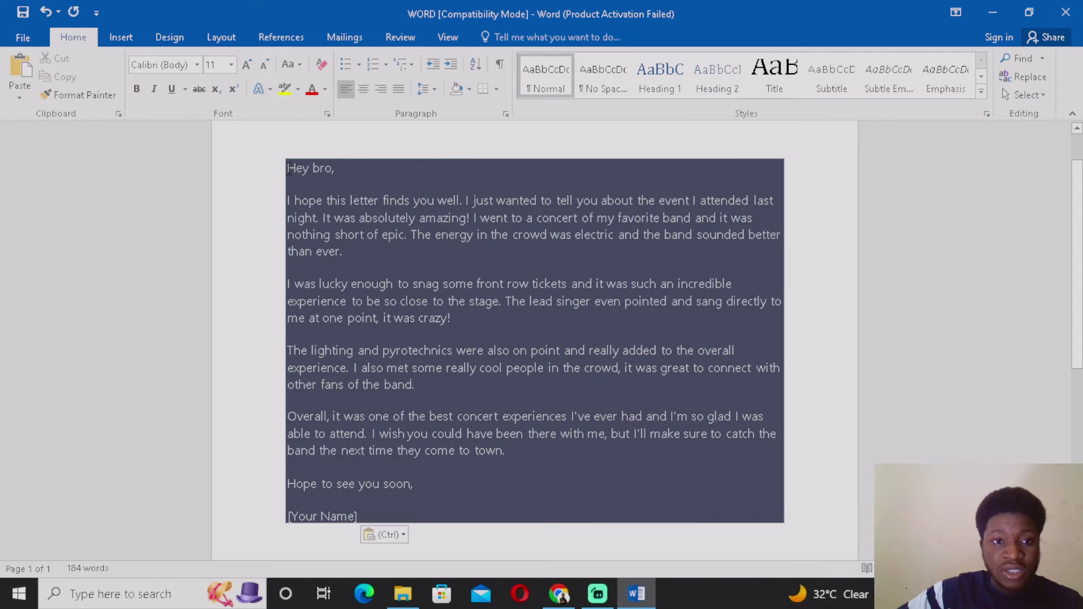
key("ctrl+a")
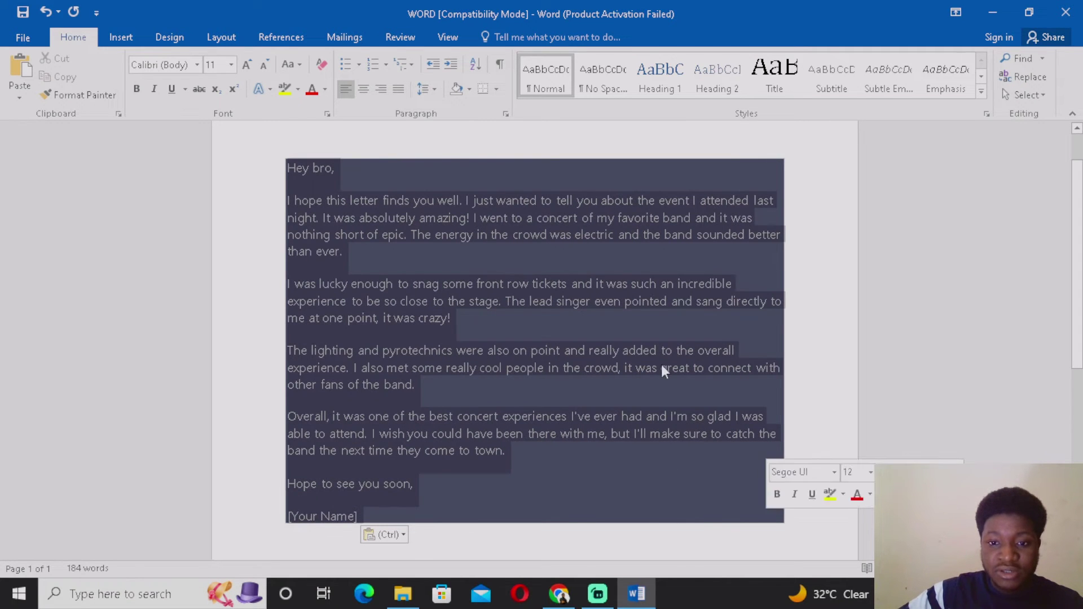
right_click(663, 357)
left_click(843, 319)
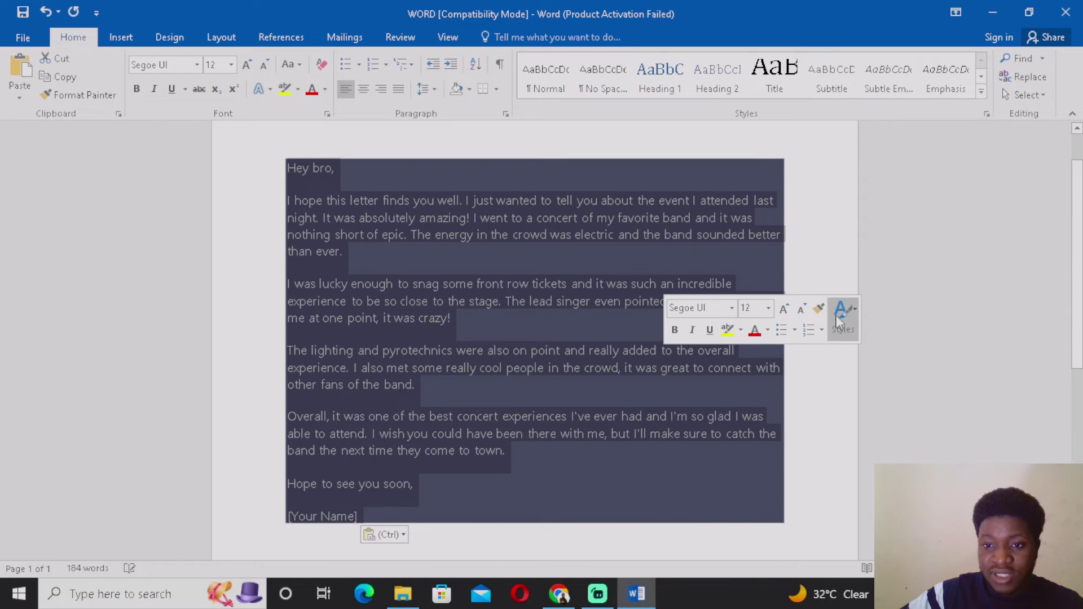
left_click(902, 95)
left_click(231, 64)
left_click(213, 174)
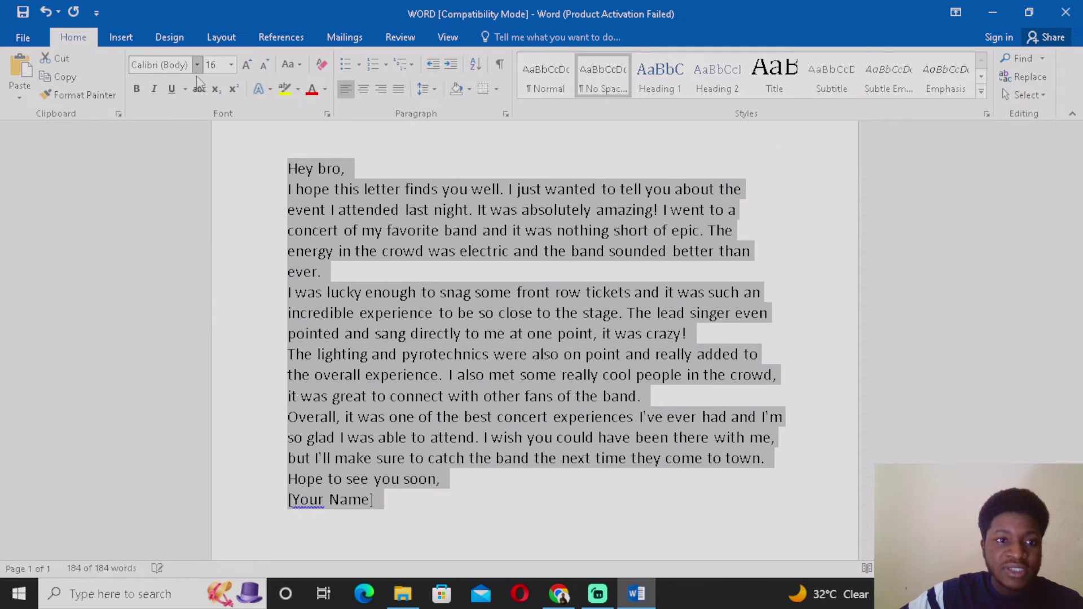
left_click(196, 64)
left_click(511, 158)
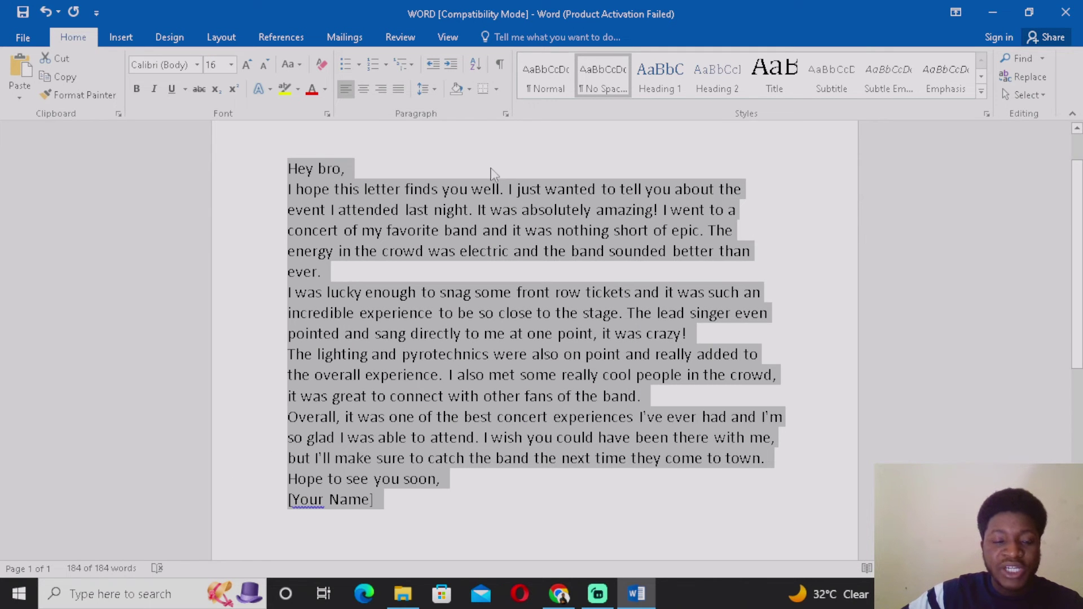
left_click(419, 165)
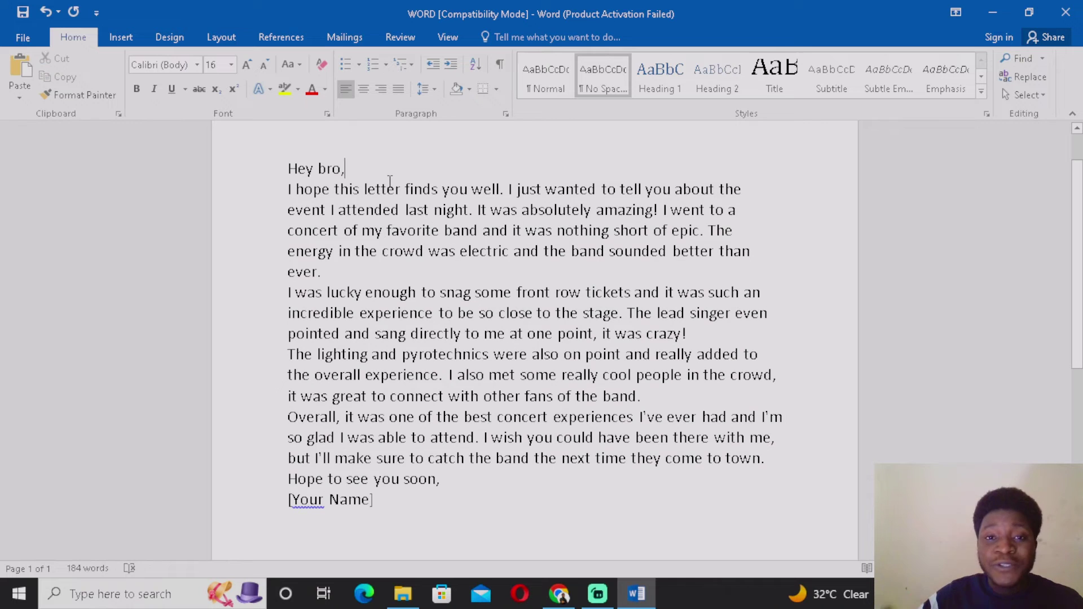
Leave a single blank line between 'Hey bro,' and the letter body.
scroll(364, 202, "up", 1)
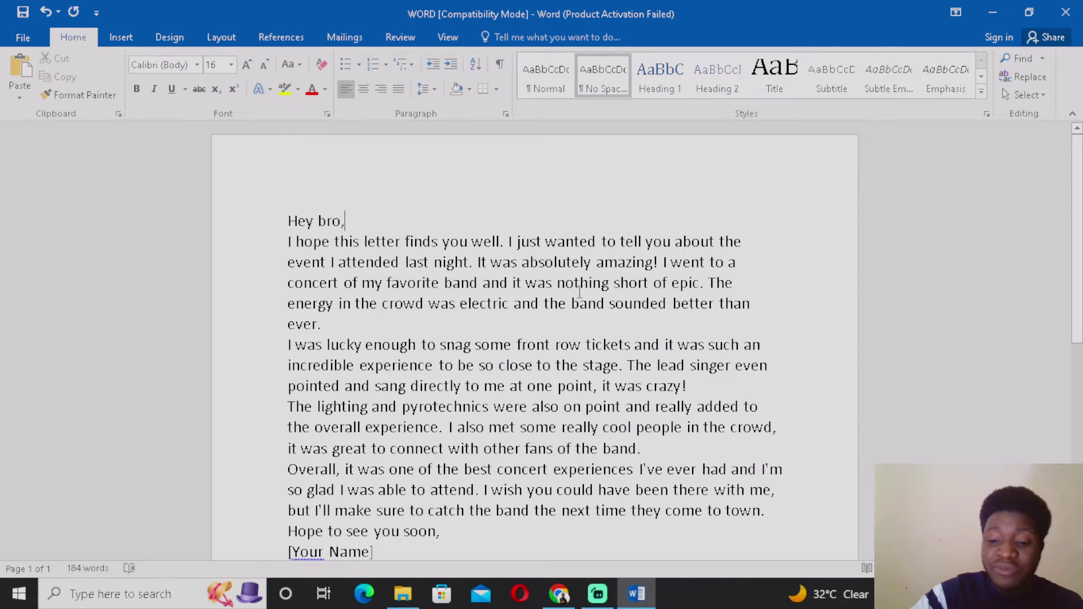
key("Return")
key("Return")
key("Return")
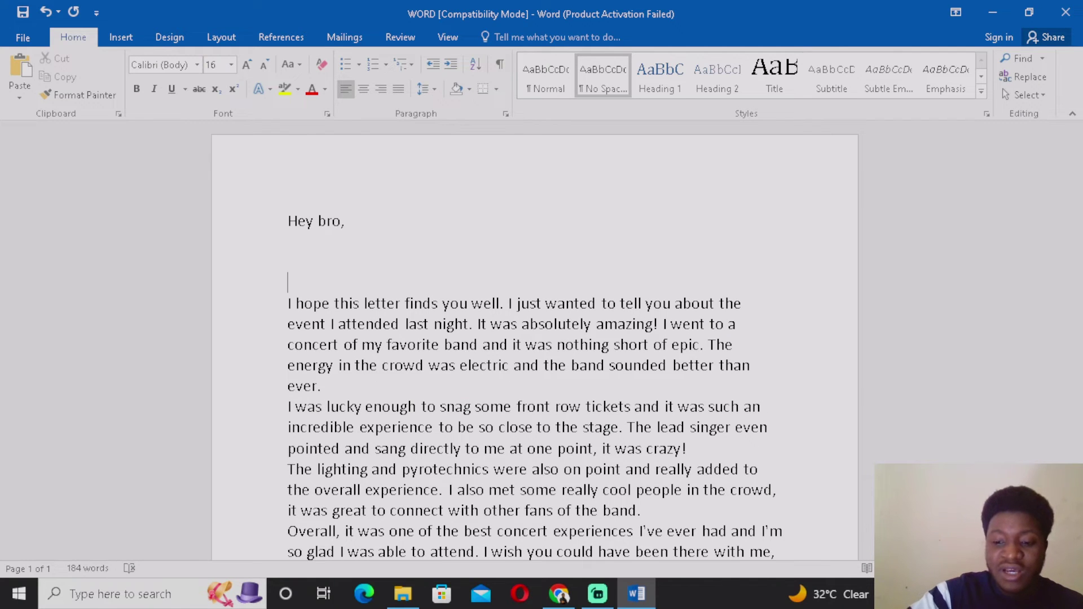
key("BackSpace")
key("BackSpace")
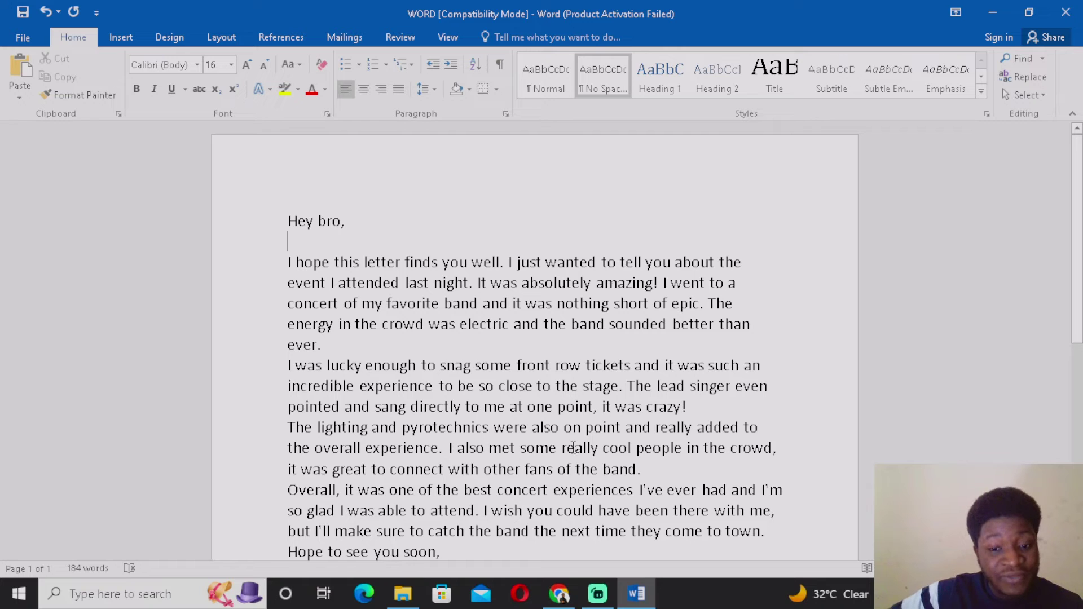
Back in ChatGPT, ask for the letter to be rewritten with an address.
mouse_move(558, 593)
left_click(629, 513)
left_click(626, 517)
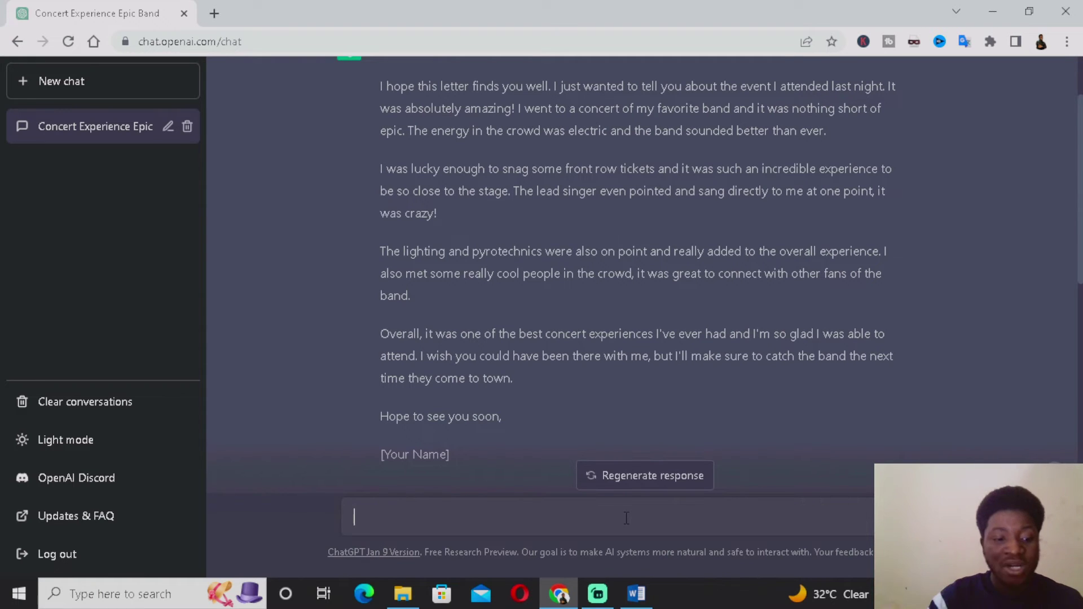
type("e write with an d")
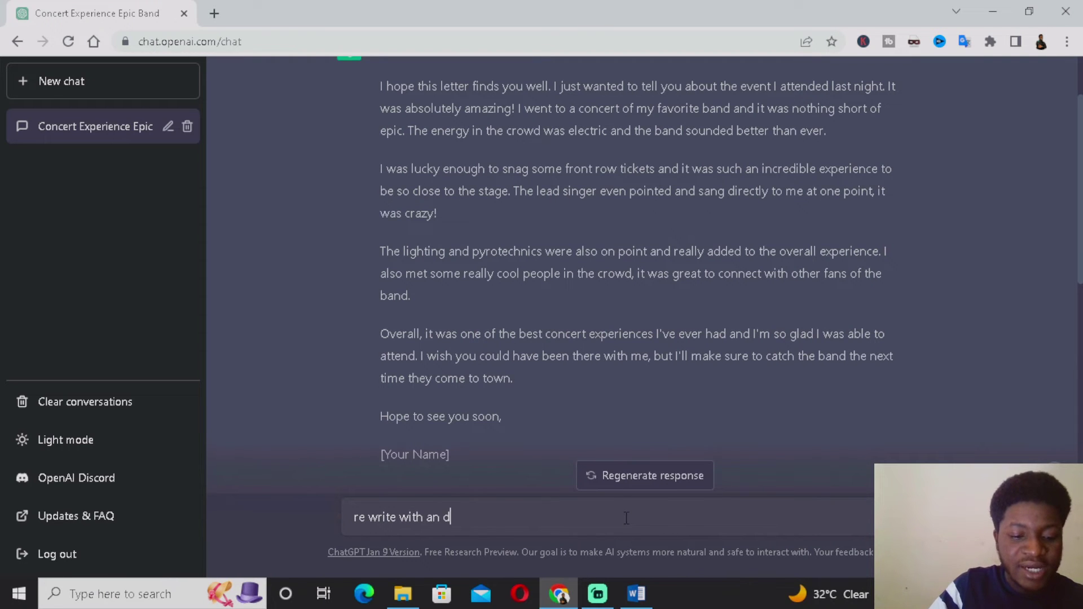
type("ttitude")
key("Return")
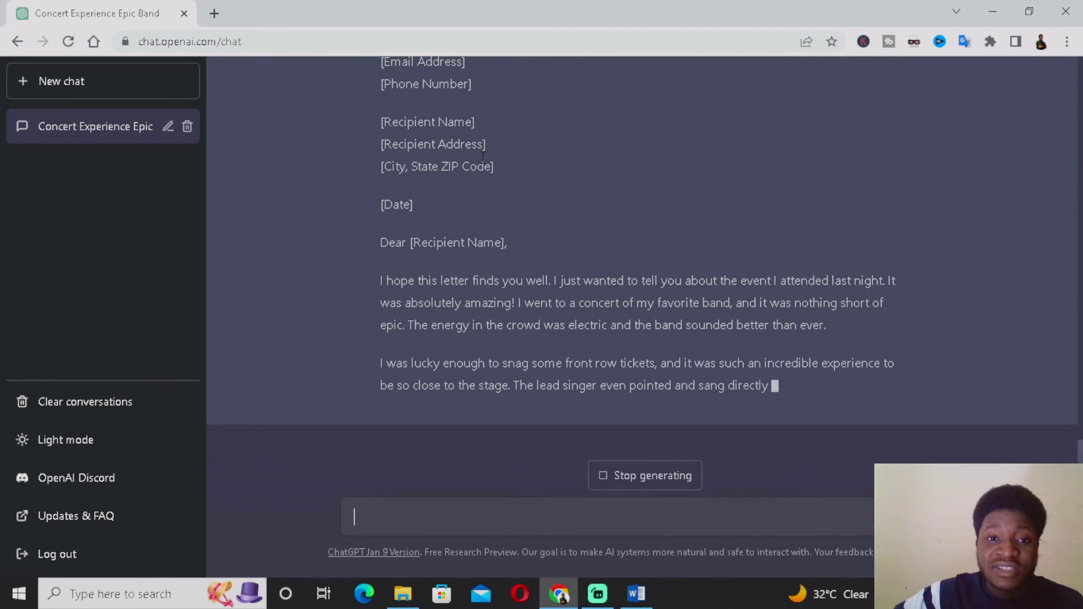
scroll(595, 332, "up", 7)
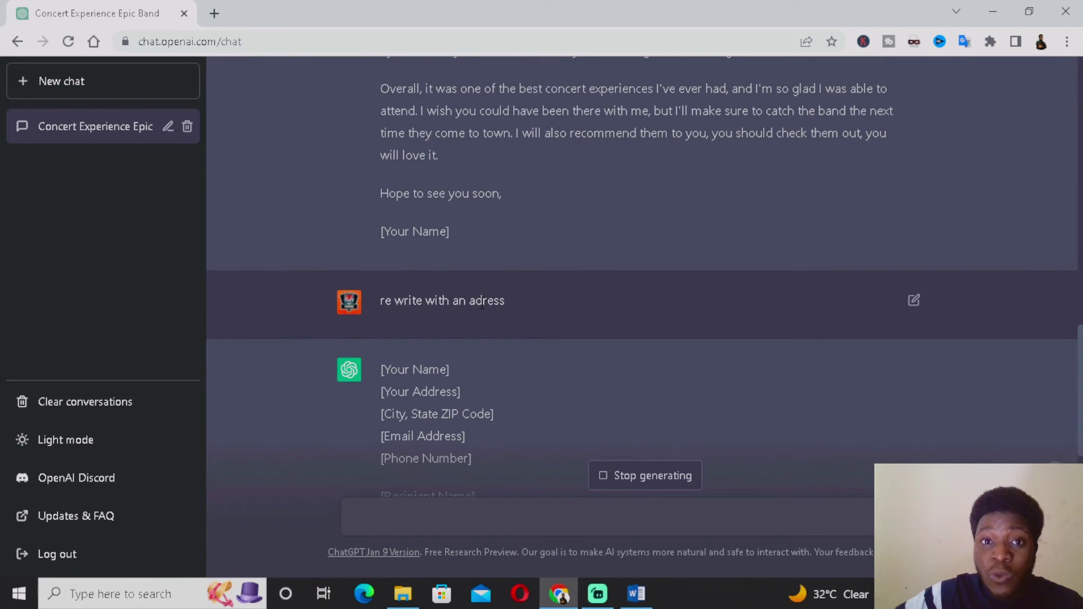
scroll(441, 326, "down", 4)
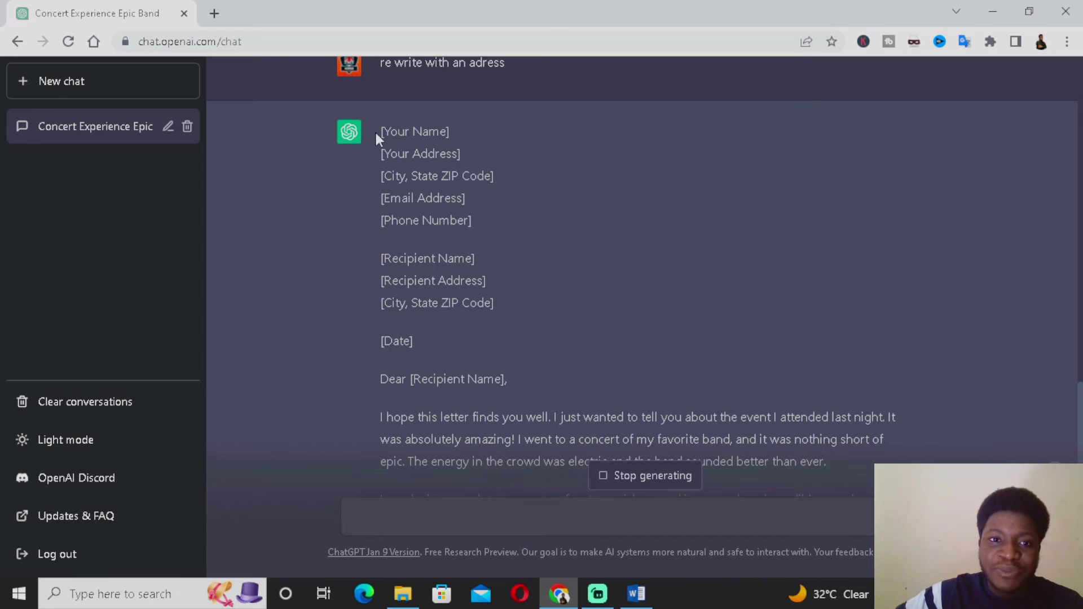
left_click_drag(382, 128, 557, 318)
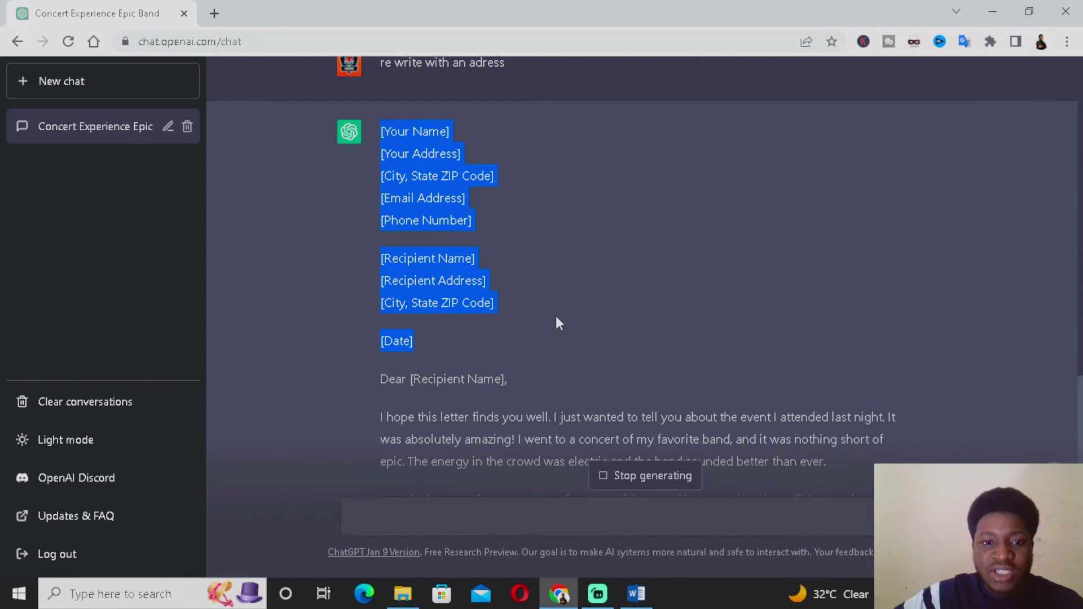
left_click(412, 265)
left_click_drag(393, 279, 508, 286)
left_click_drag(382, 256, 548, 313)
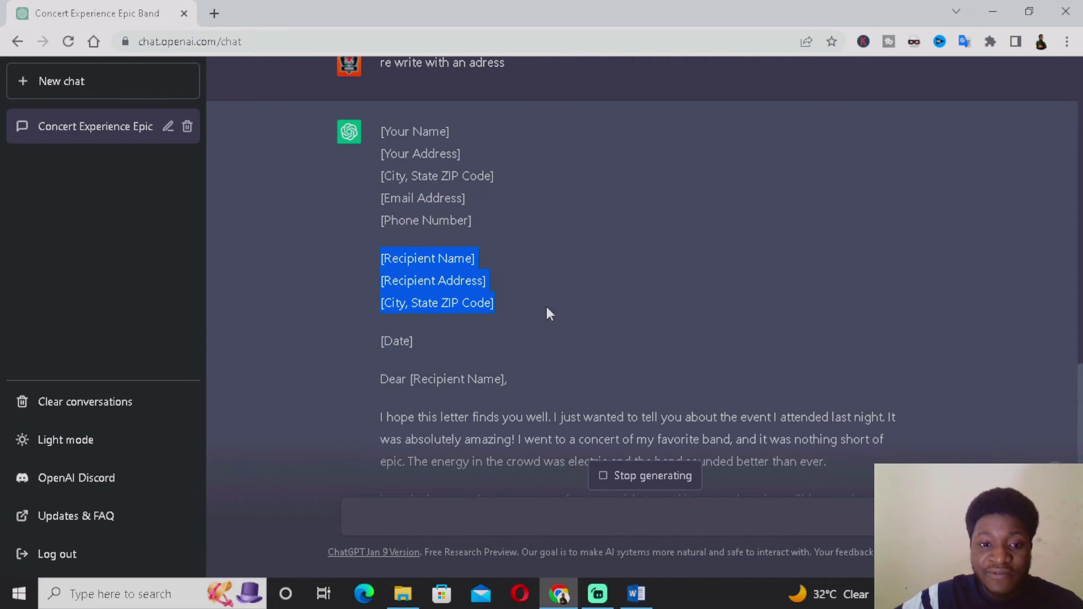
left_click_drag(383, 130, 482, 157)
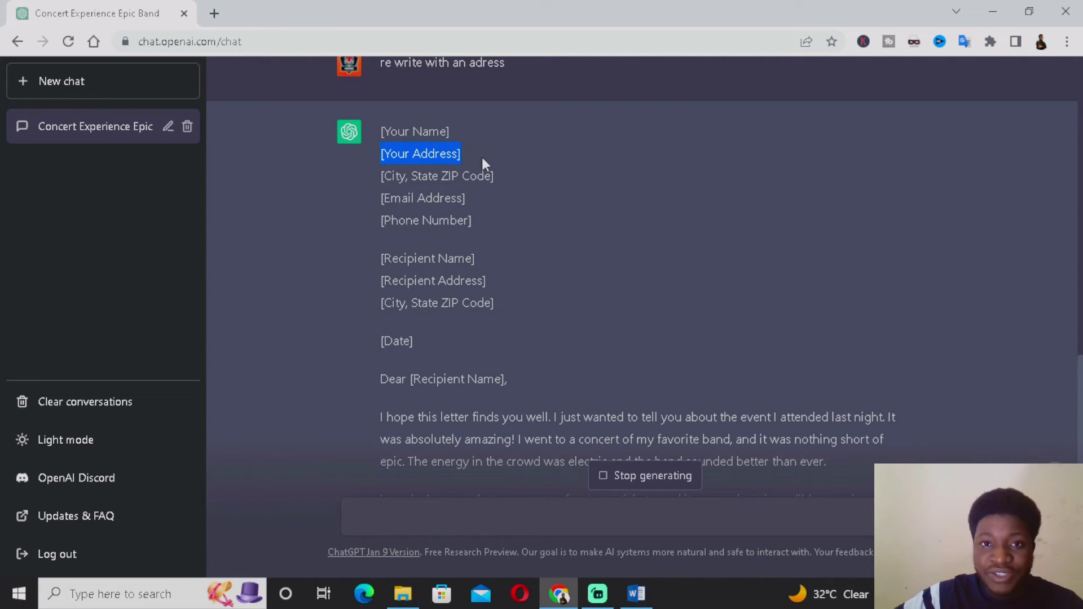
scroll(440, 181, "down", 3)
scroll(404, 201, "up", 3)
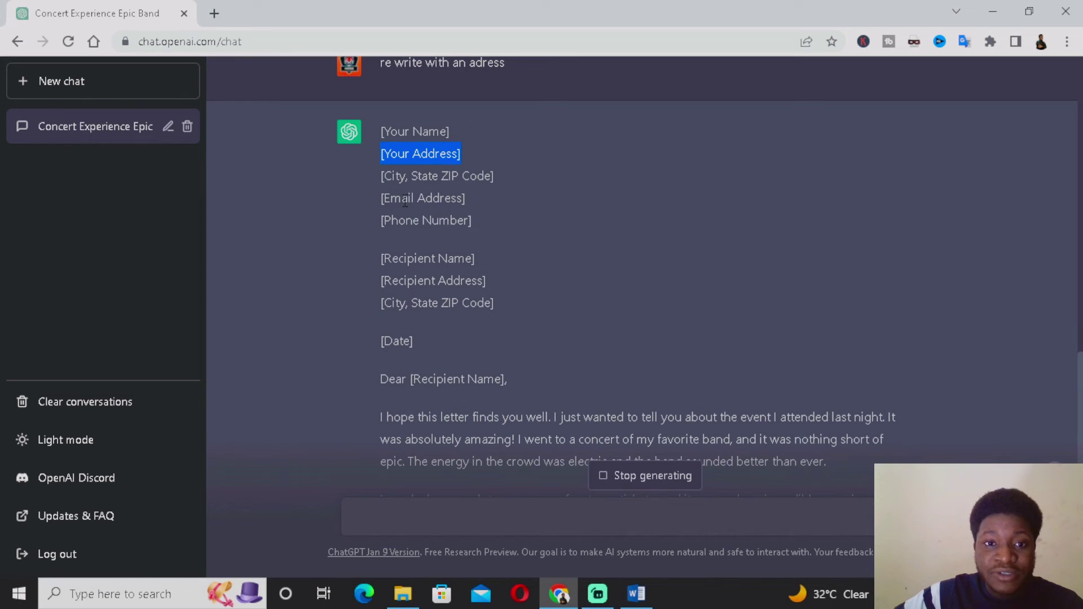
scroll(475, 227, "down", 3)
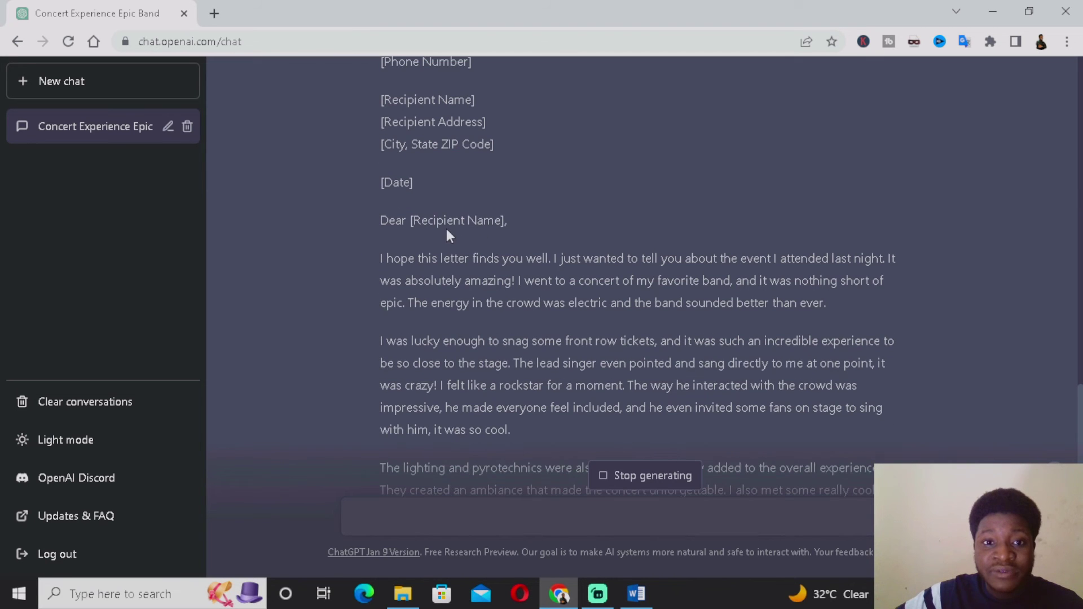
left_click_drag(388, 220, 484, 221)
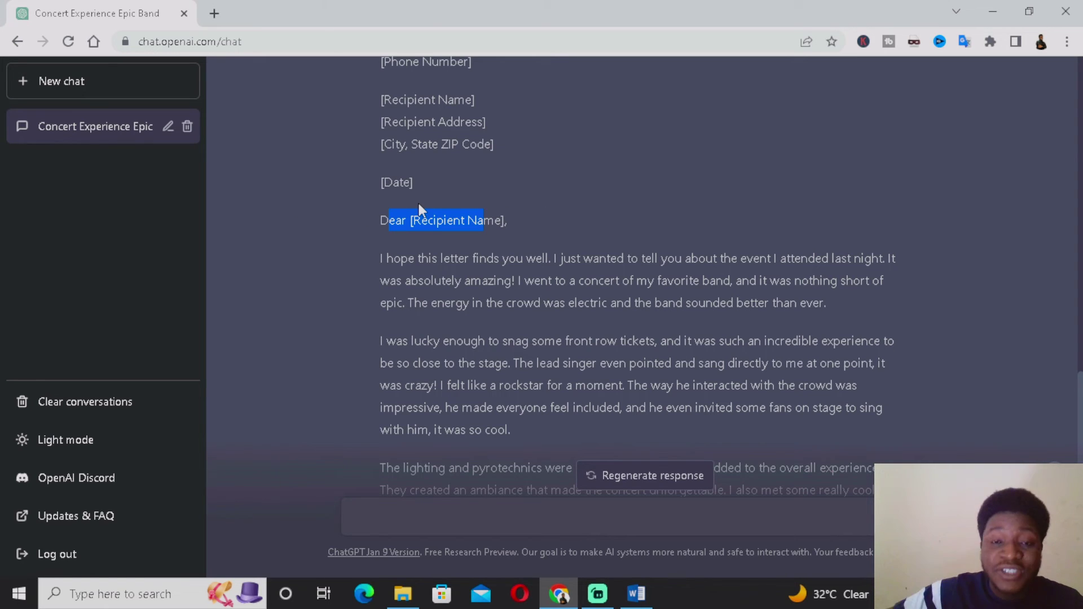
left_click(511, 204)
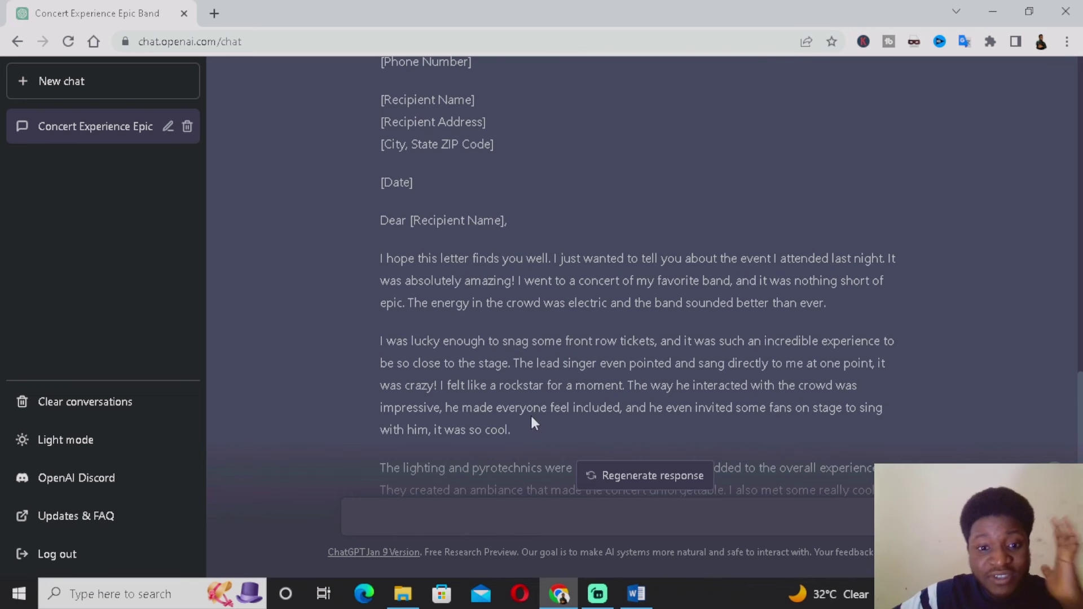
scroll(532, 427, "down", 8)
scroll(509, 341, "up", 6)
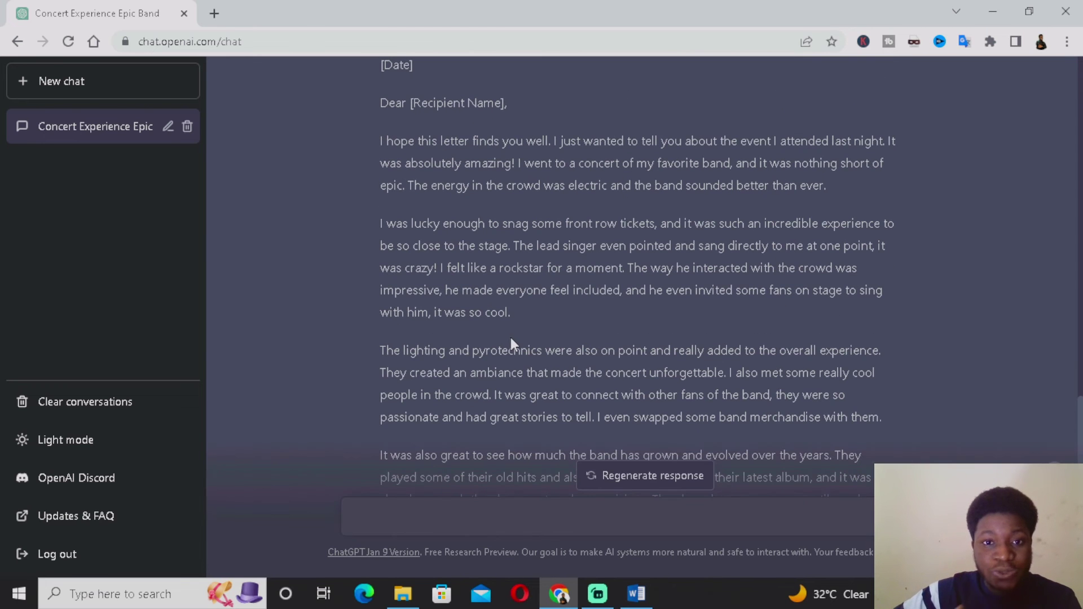
mouse_move(636, 594)
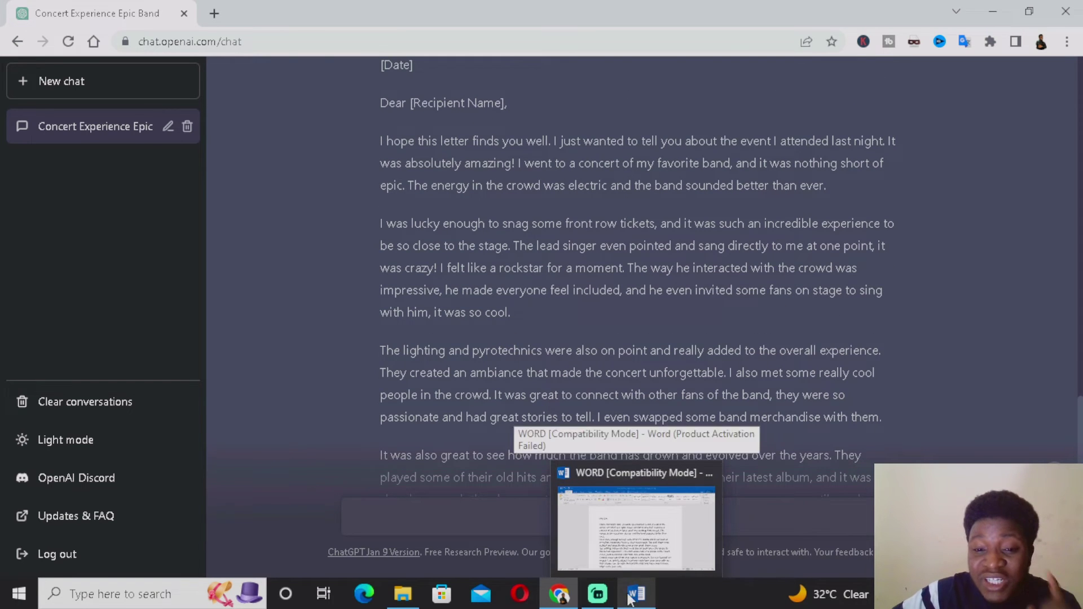
Delete the 'Hey bro,' greeting from the top of the Word letter.
left_click(609, 552)
left_click(452, 251)
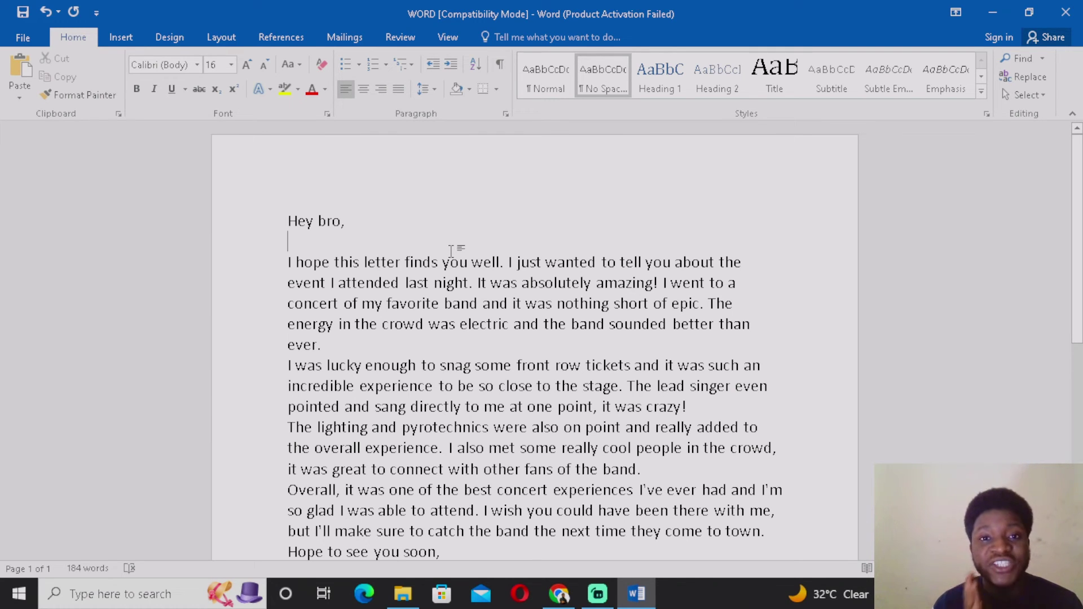
scroll(459, 347, "down", 2)
scroll(364, 244, "up", 2)
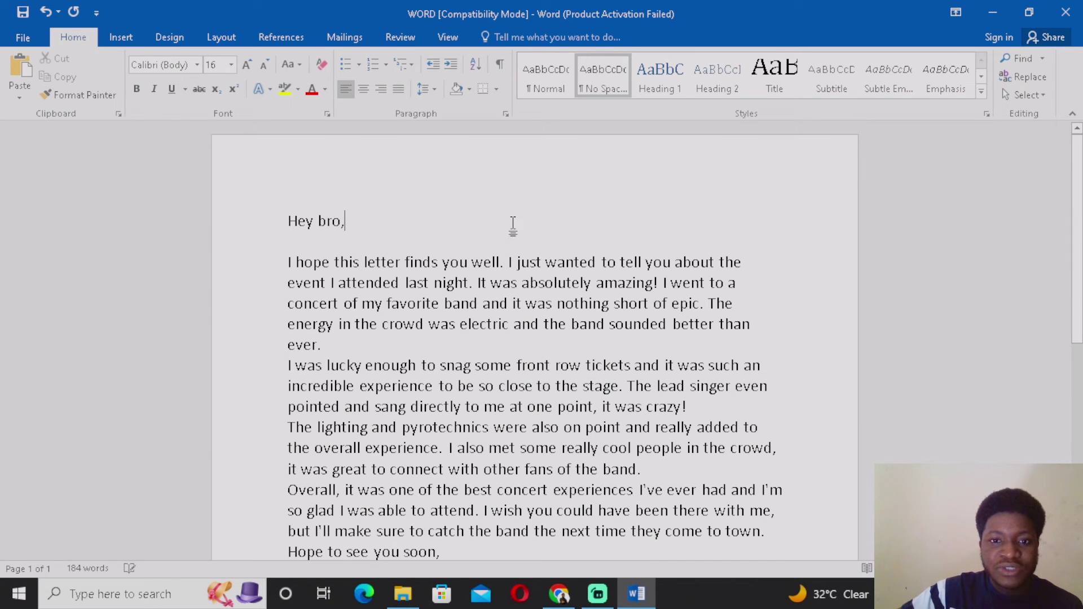
key("BackSpace")
key("BackSpace")
key("BackSpace")
key("BackSpace")
key("BackSpace")
key("BackSpace")
key("BackSpace")
key("BackSpace")
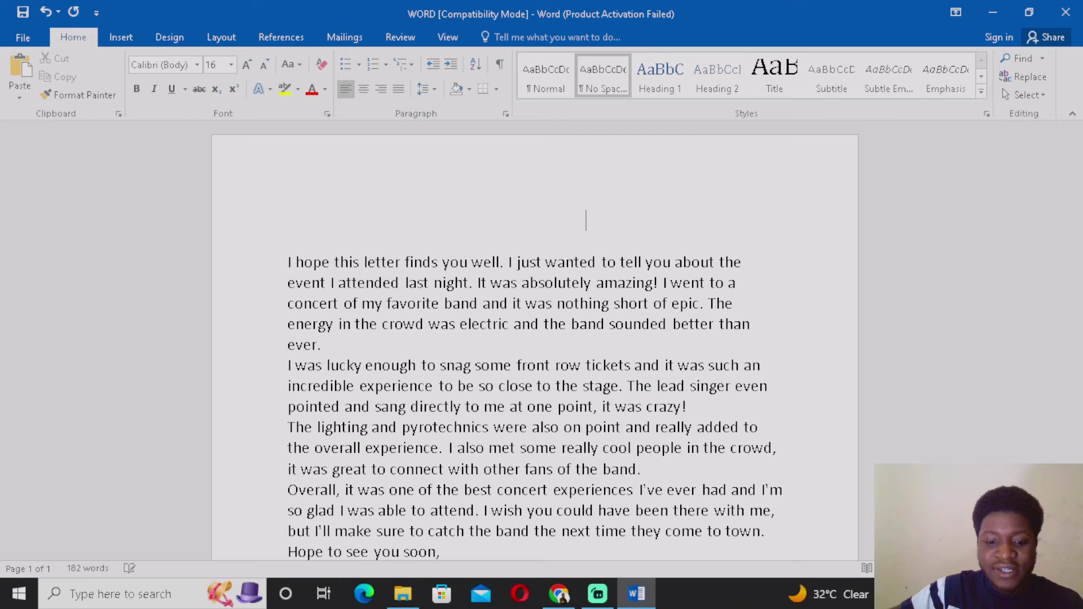
type("ufiefhi")
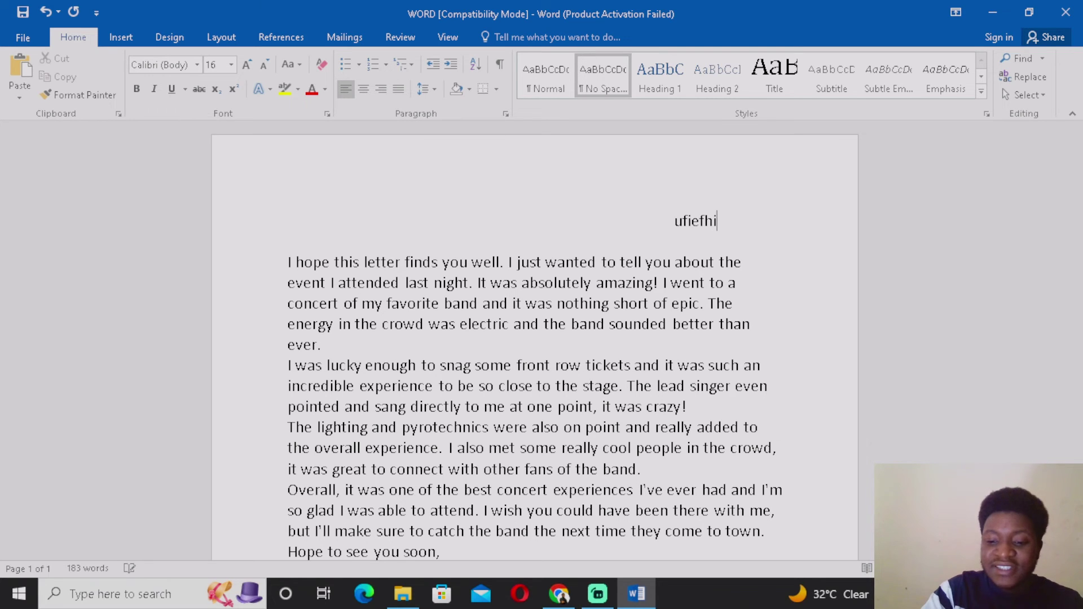
key("Return")
type("wdwgduwd")
key("BackSpace")
key("BackSpace")
key("BackSpace")
key("BackSpace")
key("BackSpace")
key("BackSpace")
key("BackSpace")
Replace 'last night' with 'yes' in the opening paragraph.
scroll(298, 184, "down", 2)
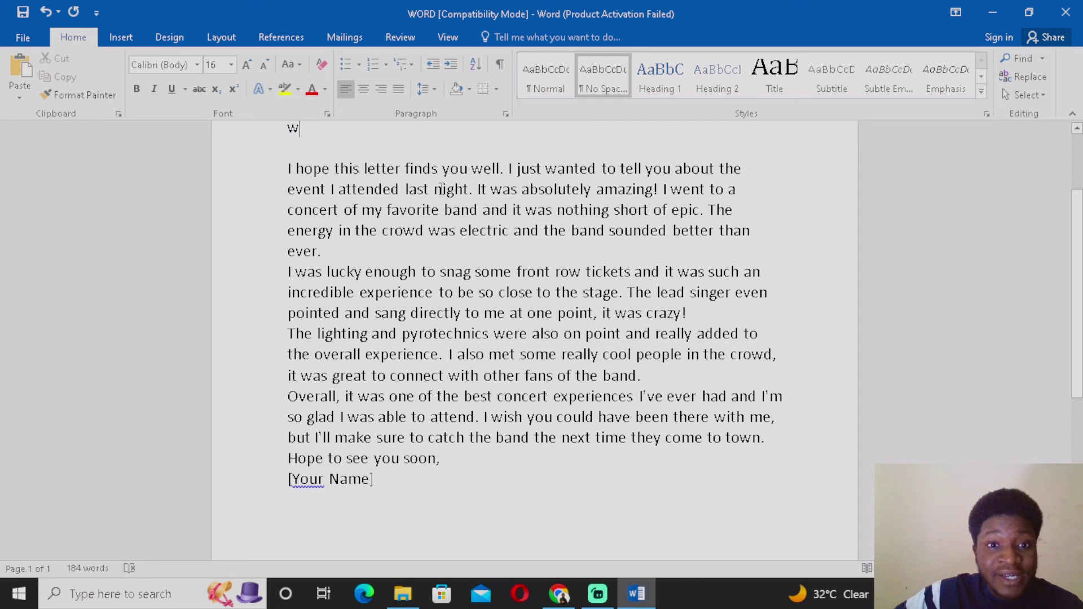
left_click_drag(435, 195, 469, 195)
key("BackSpace")
key("BackSpace")
key("BackSpace")
key("BackSpace")
key("BackSpace")
key("BackSpace")
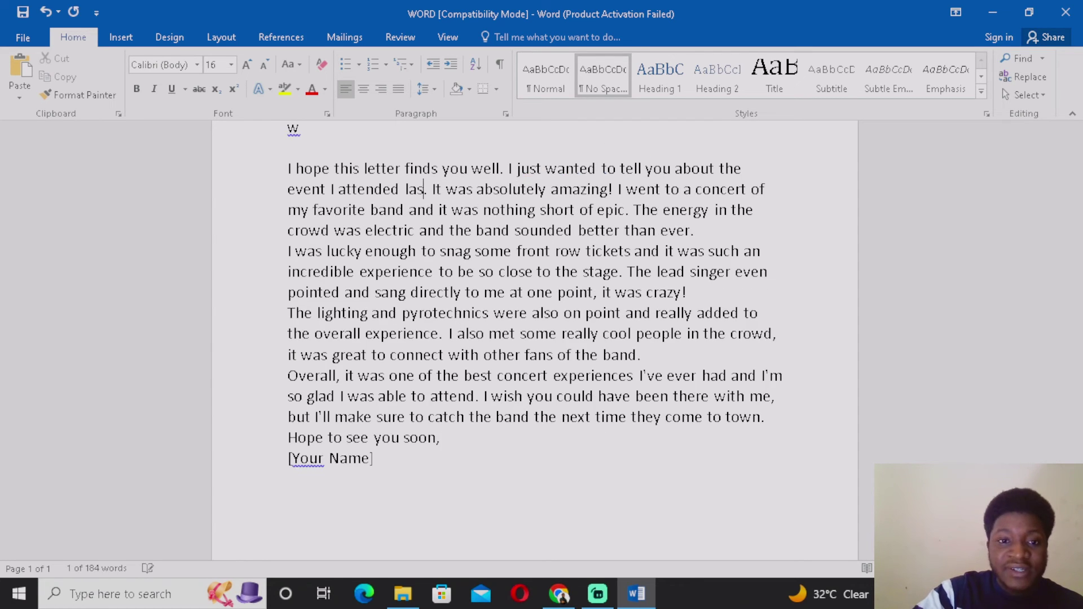
type("yes")
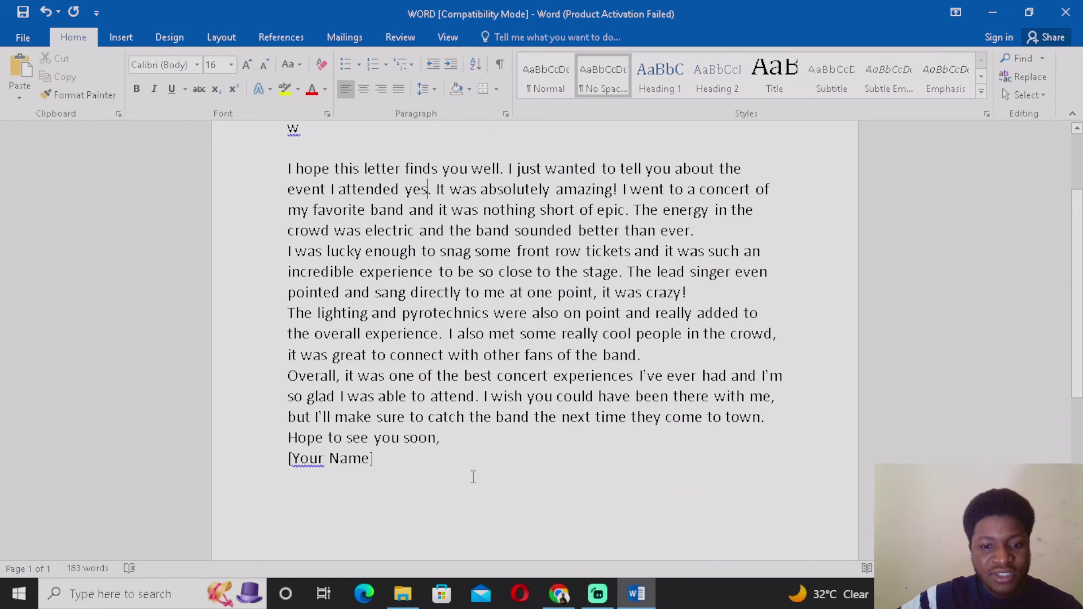
Return to ChatGPT and begin a prompt for a formal letter to the boss about an office water issue.
mouse_move(564, 593)
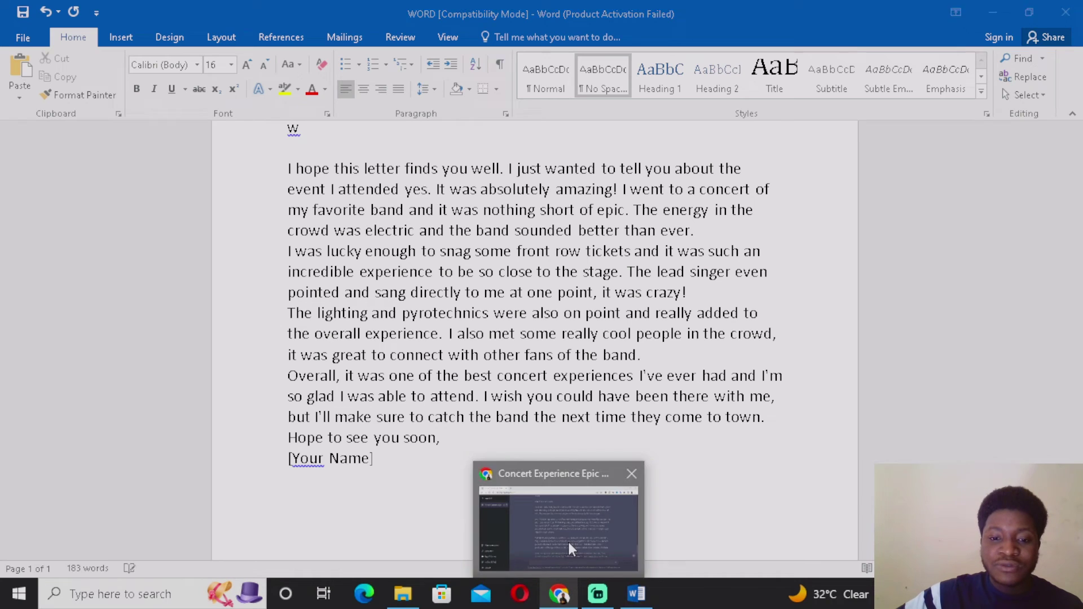
left_click(568, 540)
scroll(661, 445, "down", 5)
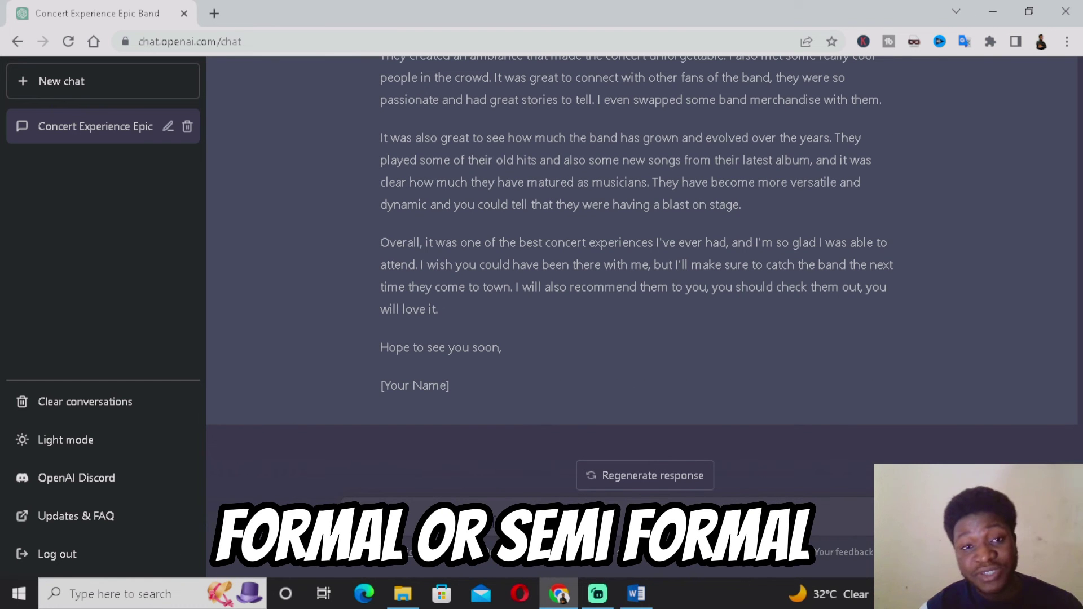
left_click(493, 522)
type("writ")
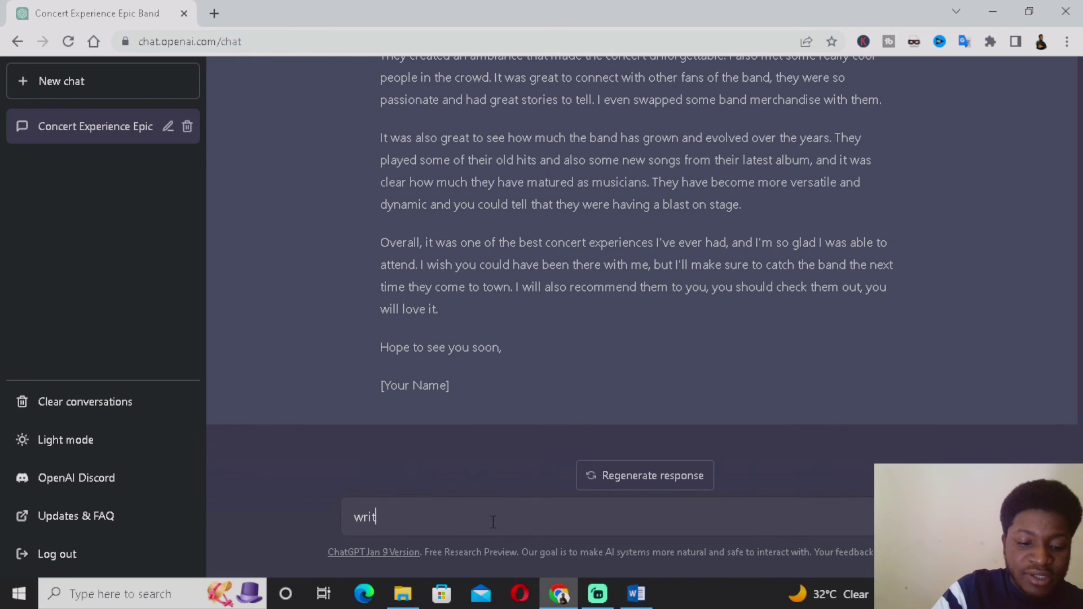
type("e me a for")
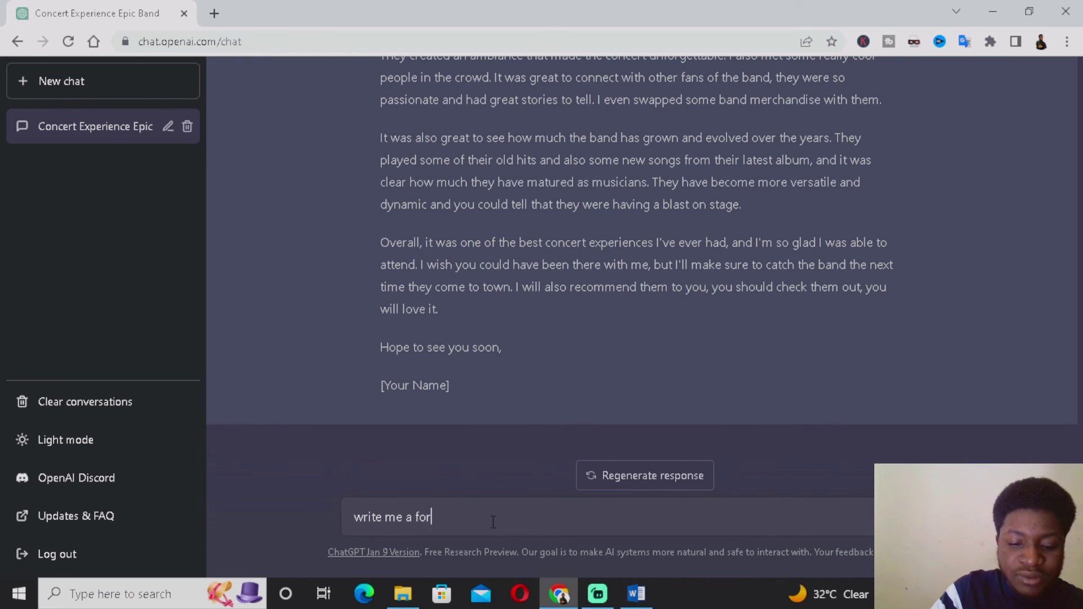
type("mal letter ")
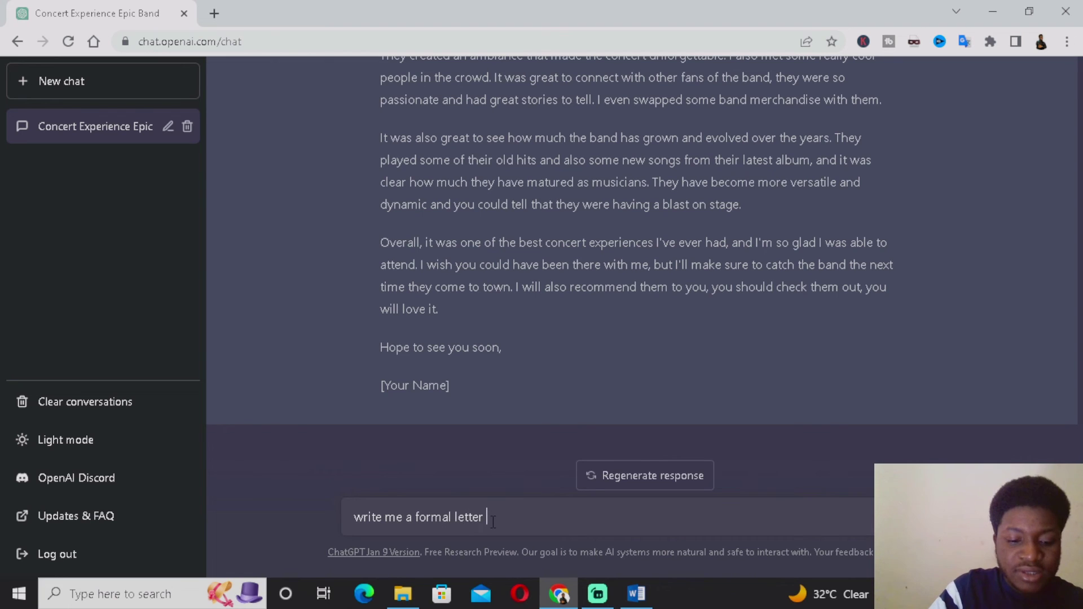
type("to my bos")
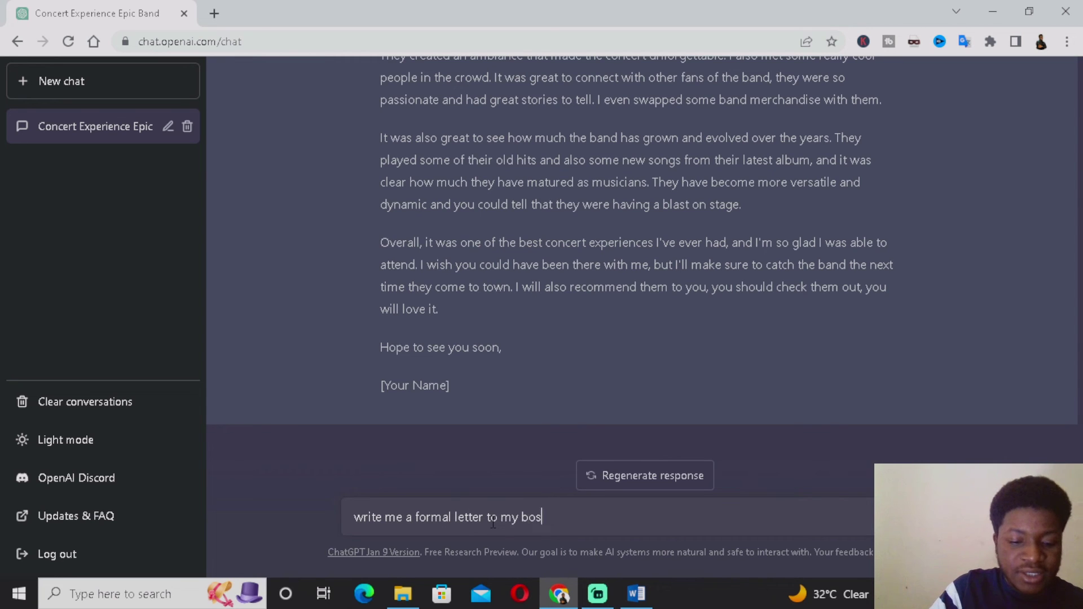
type("s on a water issue")
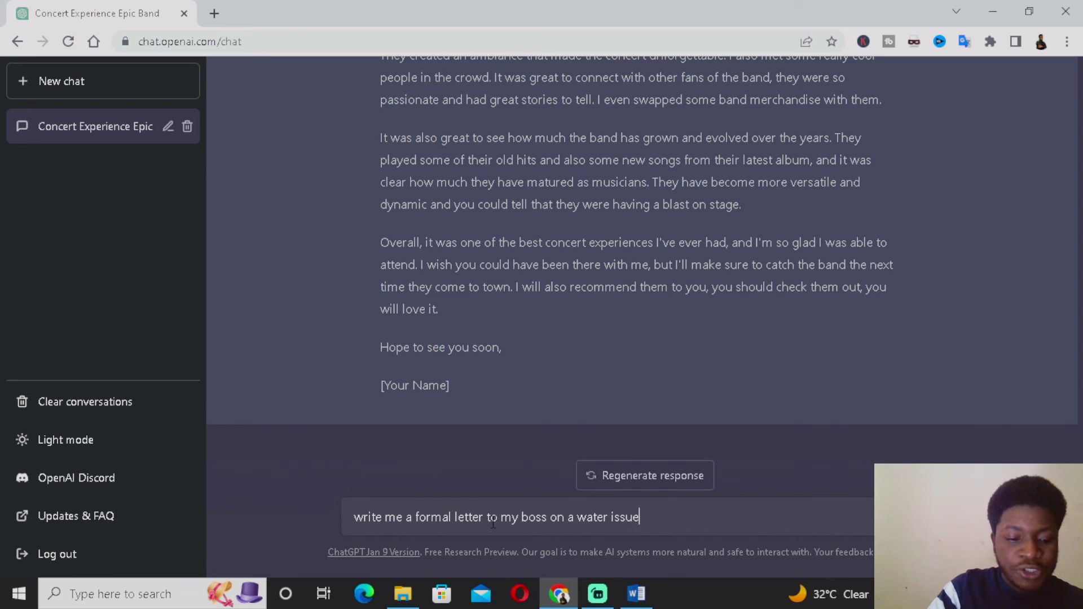
type(" in the office")
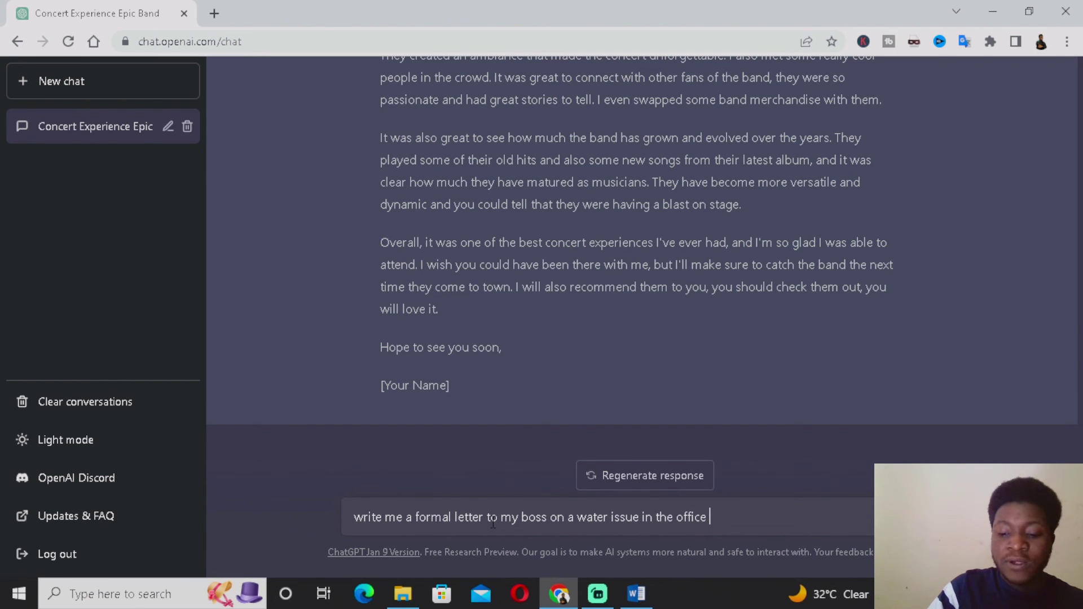
Submit the formal letter request, then scroll up to the start of the water-dispenser letter.
key("Return")
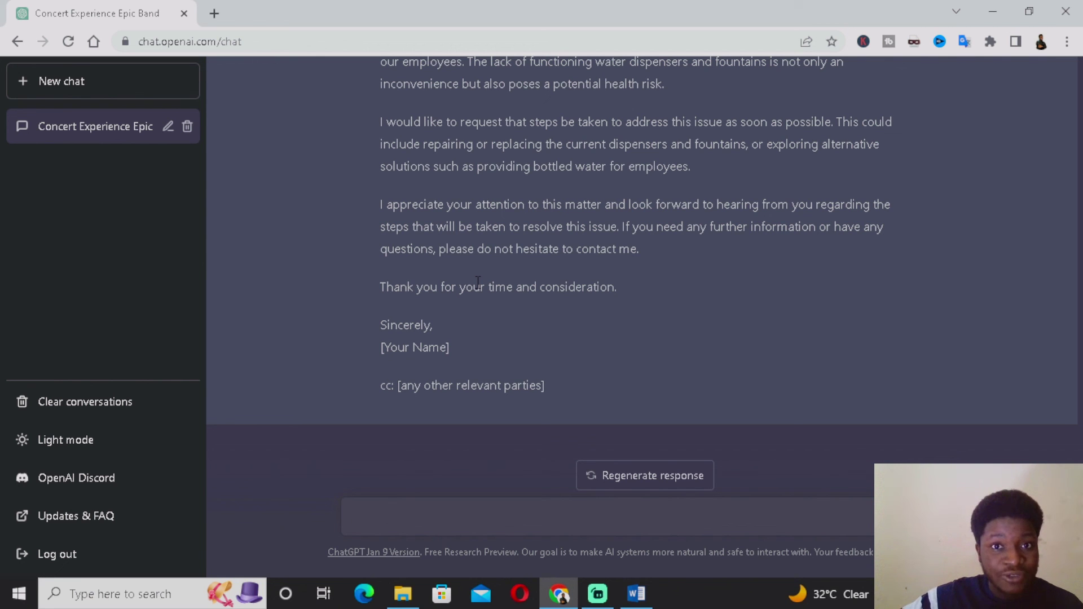
mouse_move(587, 602)
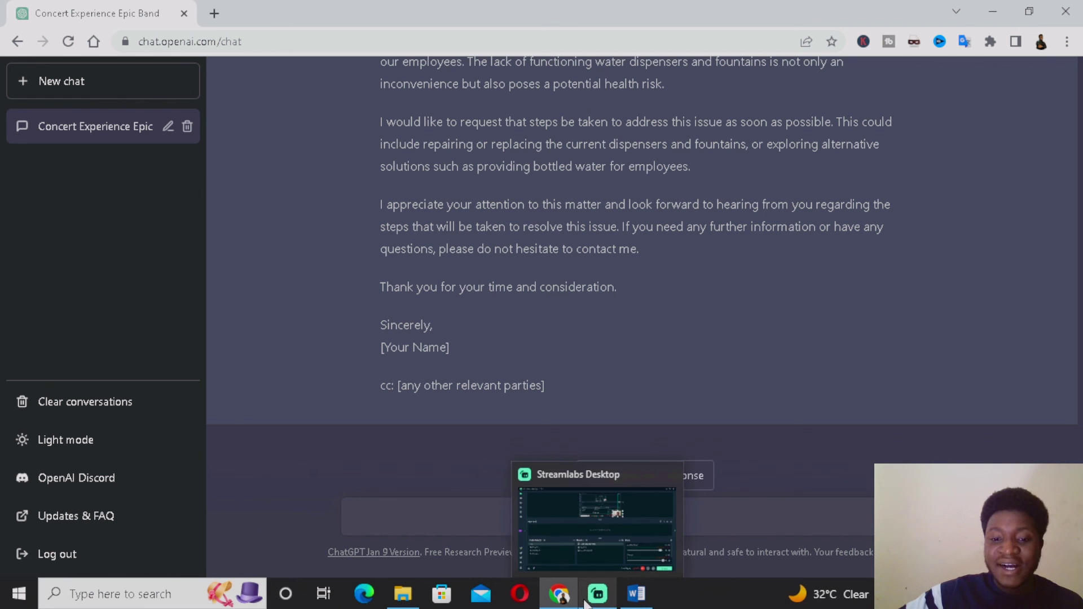
mouse_move(639, 596)
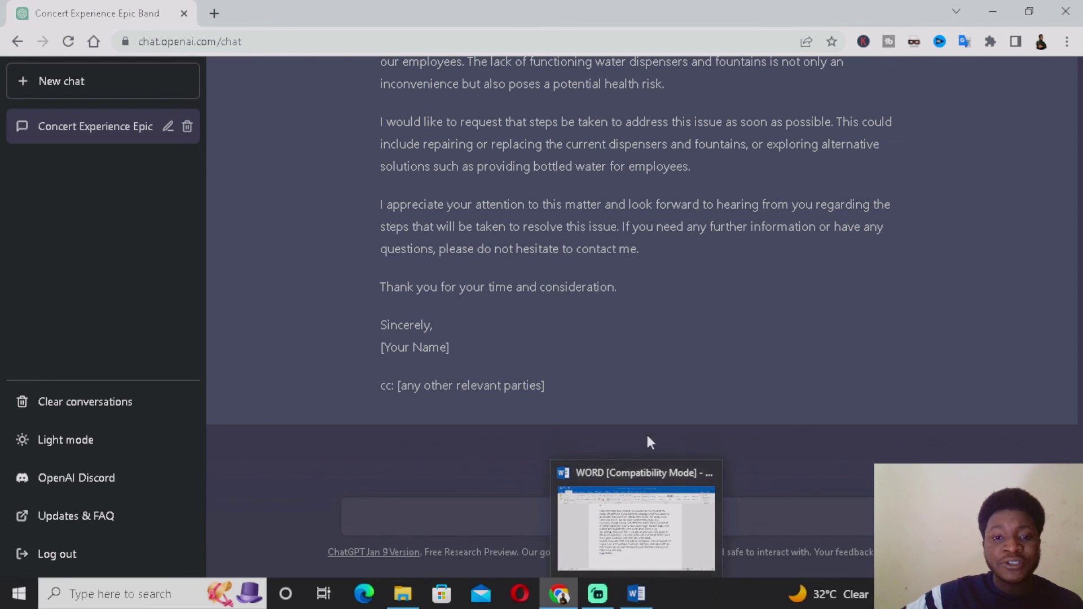
scroll(719, 340, "up", 5)
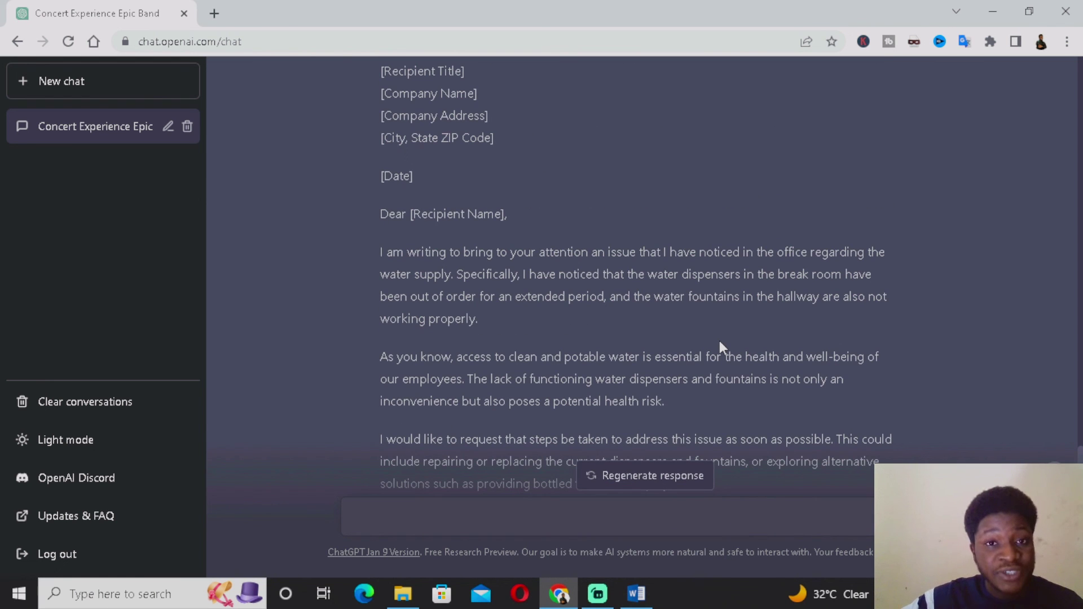